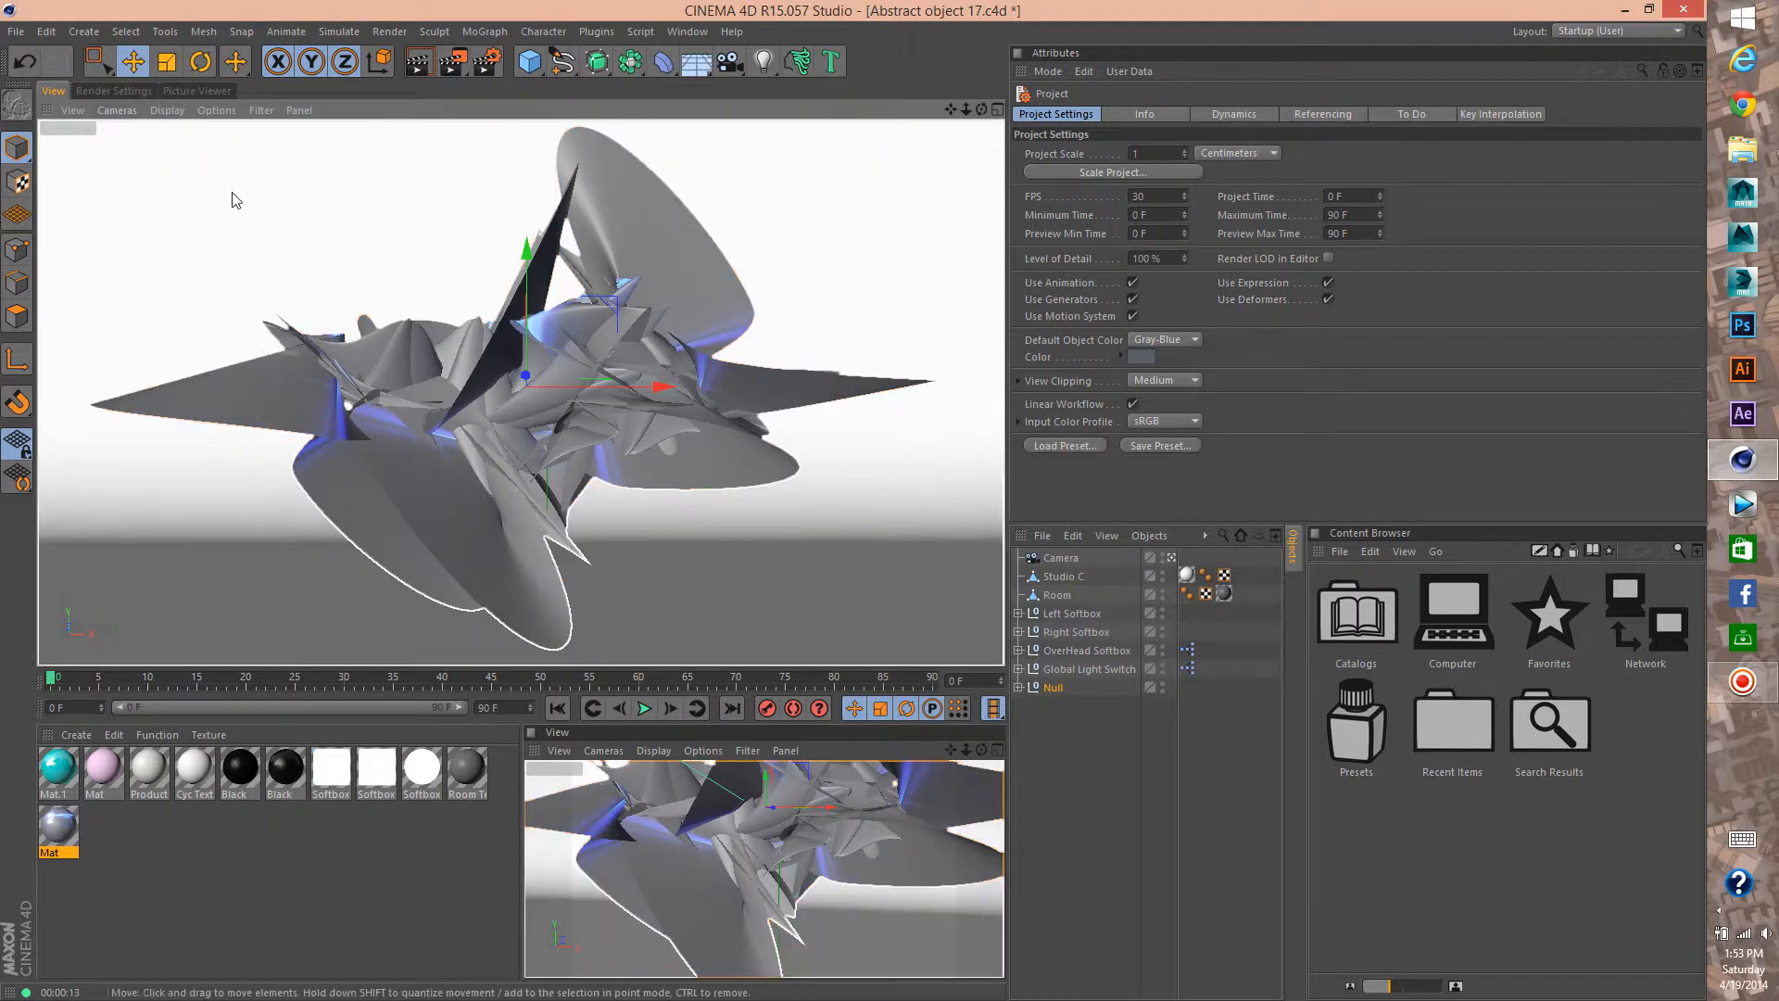
- Render the active view past the missing-texture prompt to preview the abstract object with the current render settings
left_click(419, 63)
left_click(378, 297)
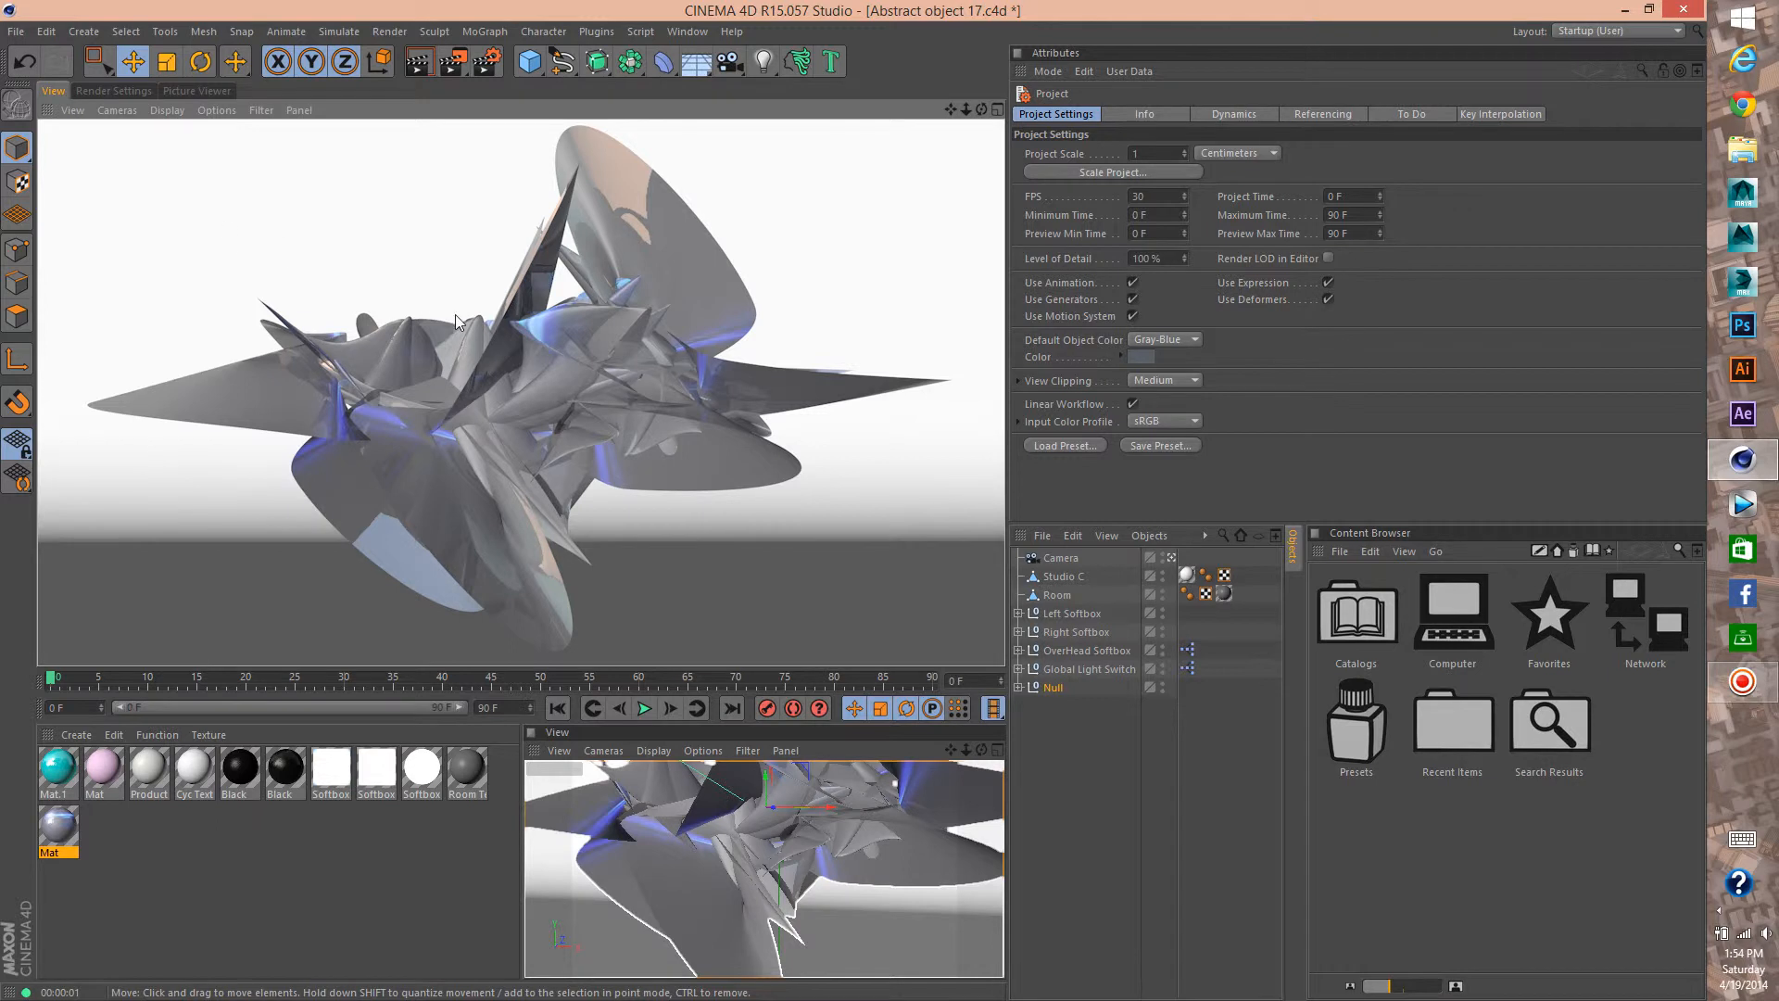
left_click(393, 258)
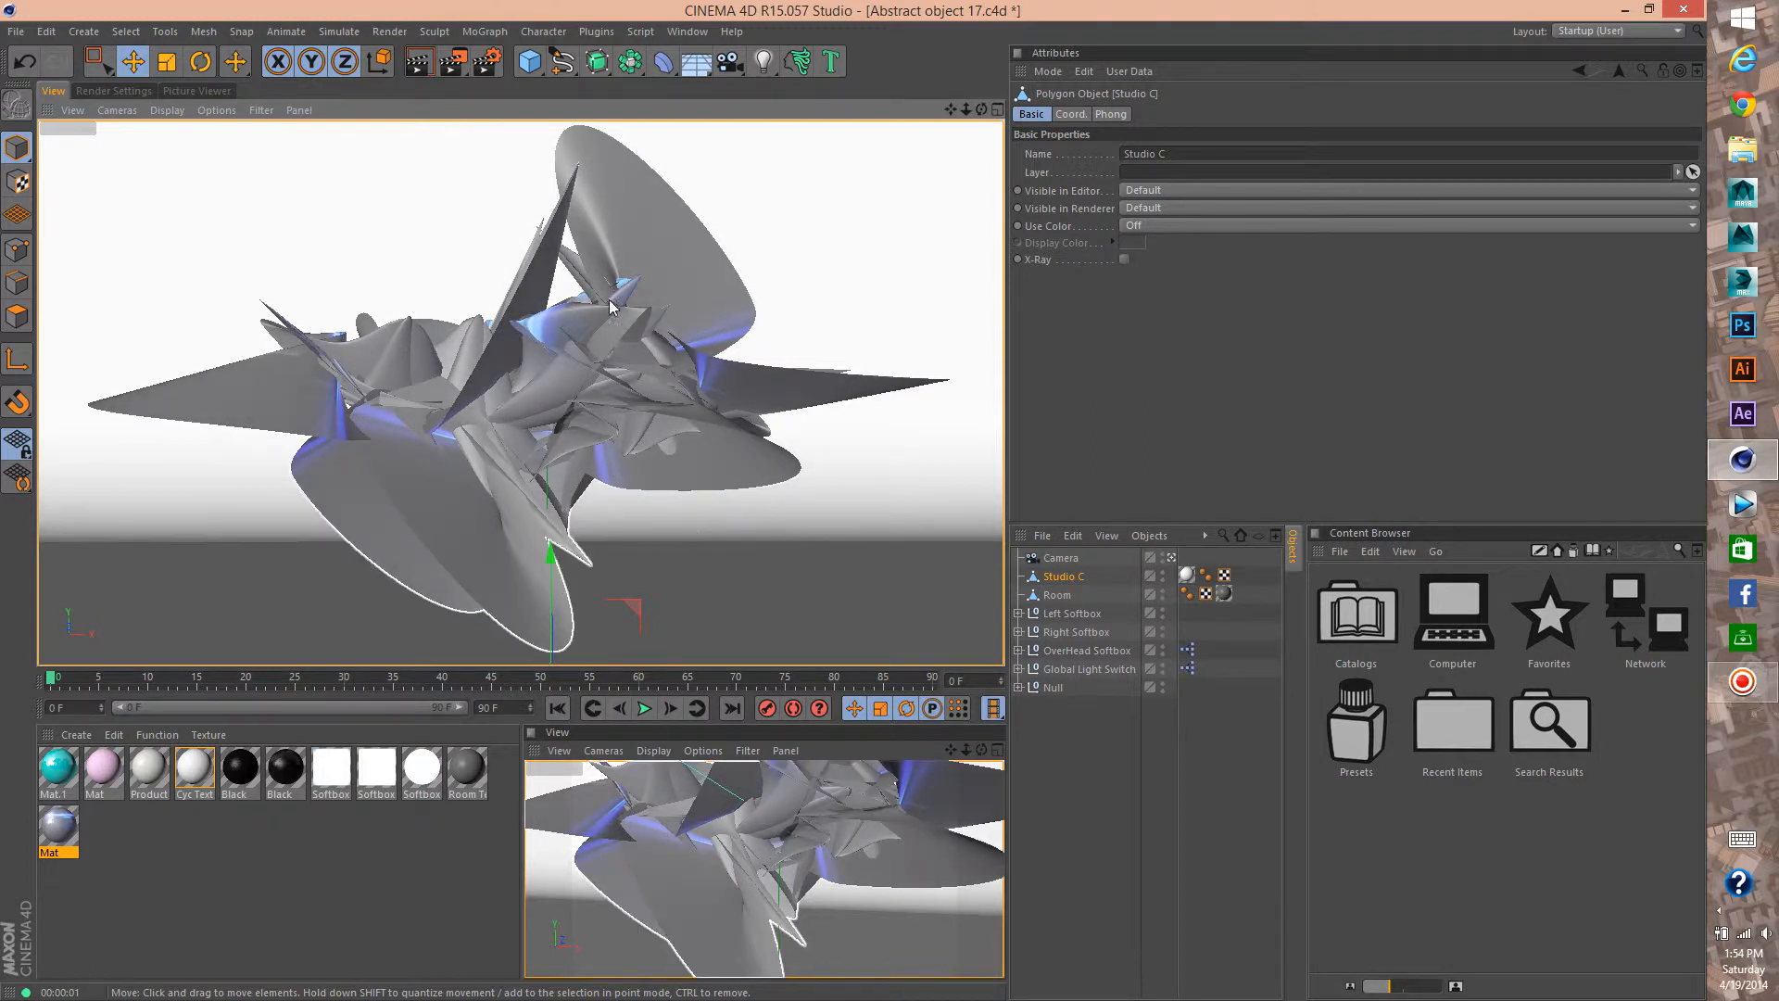
- Set the render output size to 1920 by 1080 pixels in the render settings
left_click(120, 91)
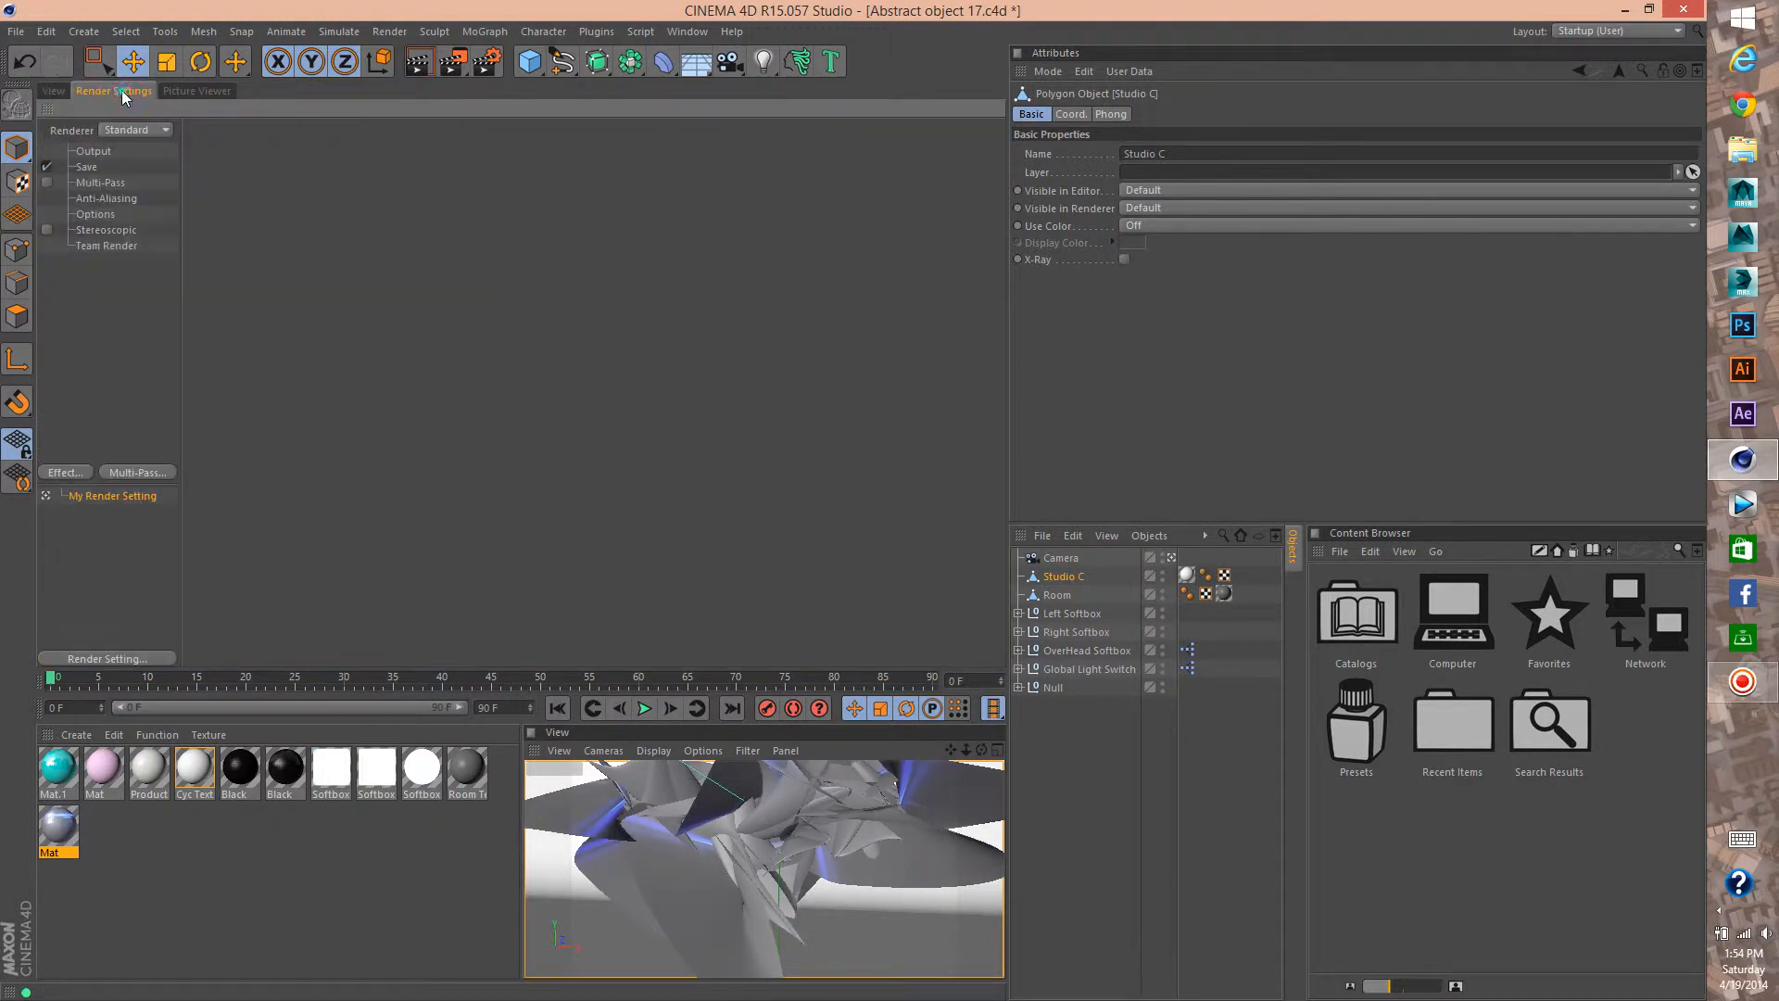
left_click(85, 152)
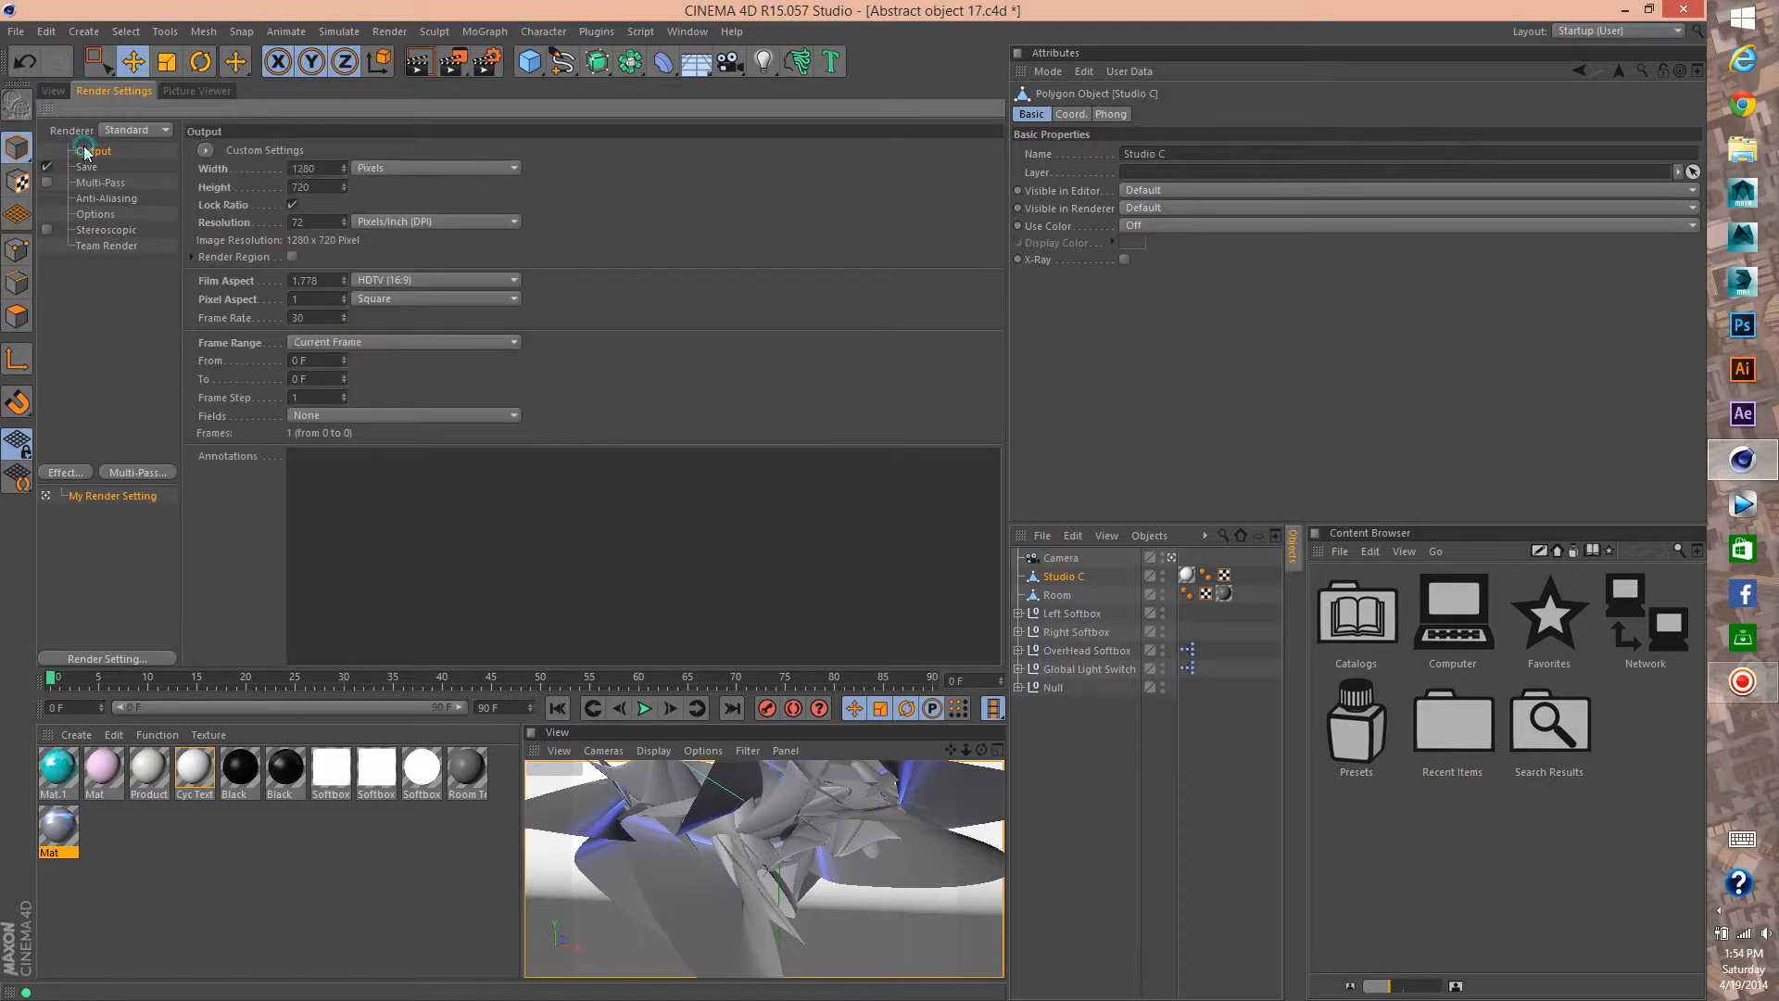
left_click(329, 169)
type("1920")
key("Tab")
type("1080")
key("Tab")
- Set render anti-aliasing to Best with a maximum level of 2x2
left_click(109, 198)
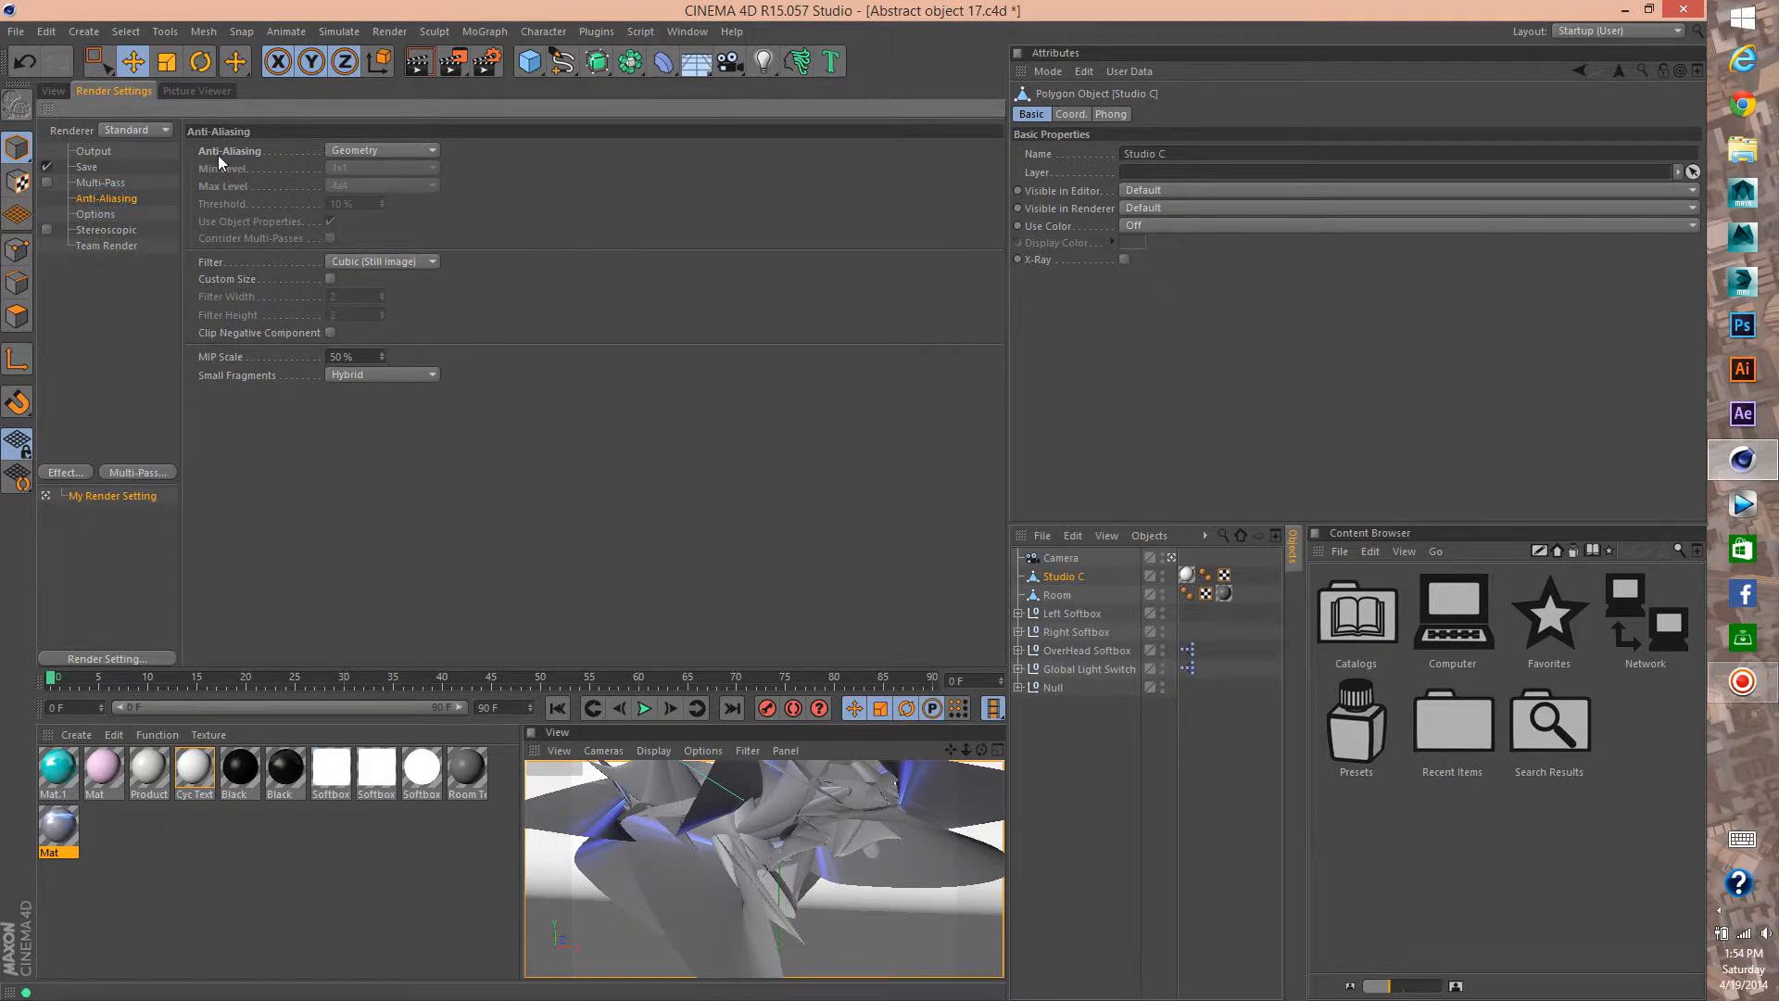
left_click(367, 152)
left_click(365, 199)
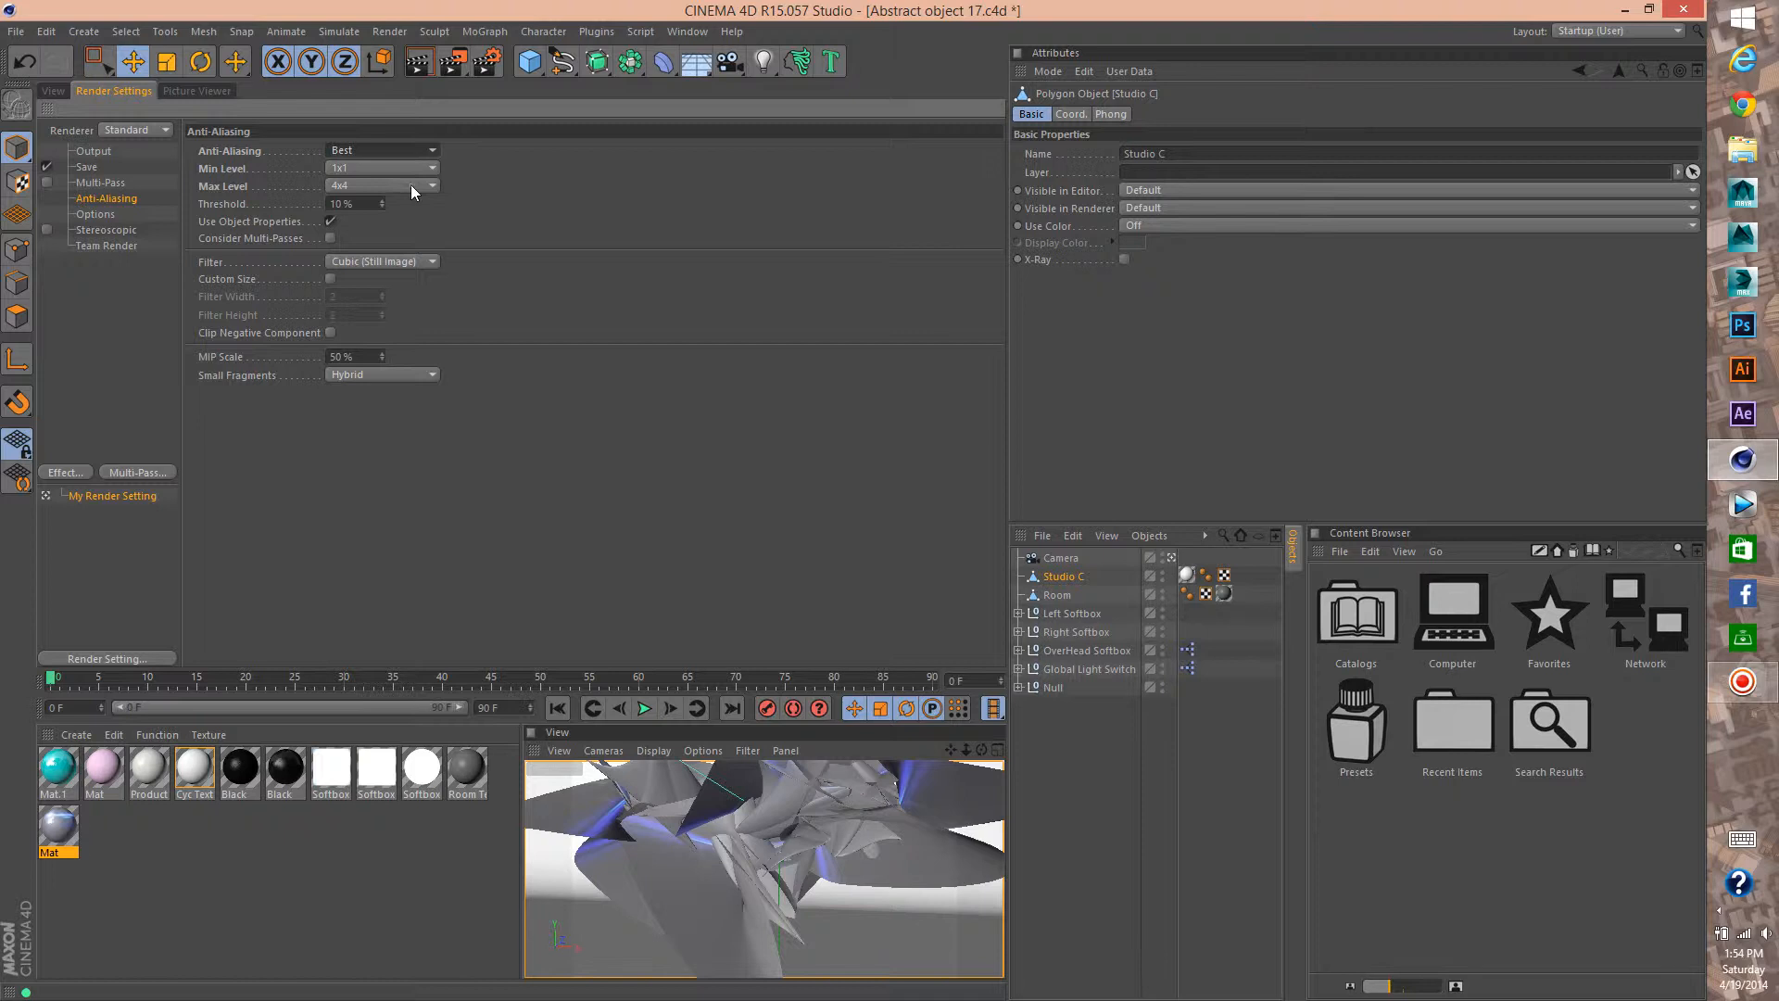
left_click(410, 185)
left_click(410, 219)
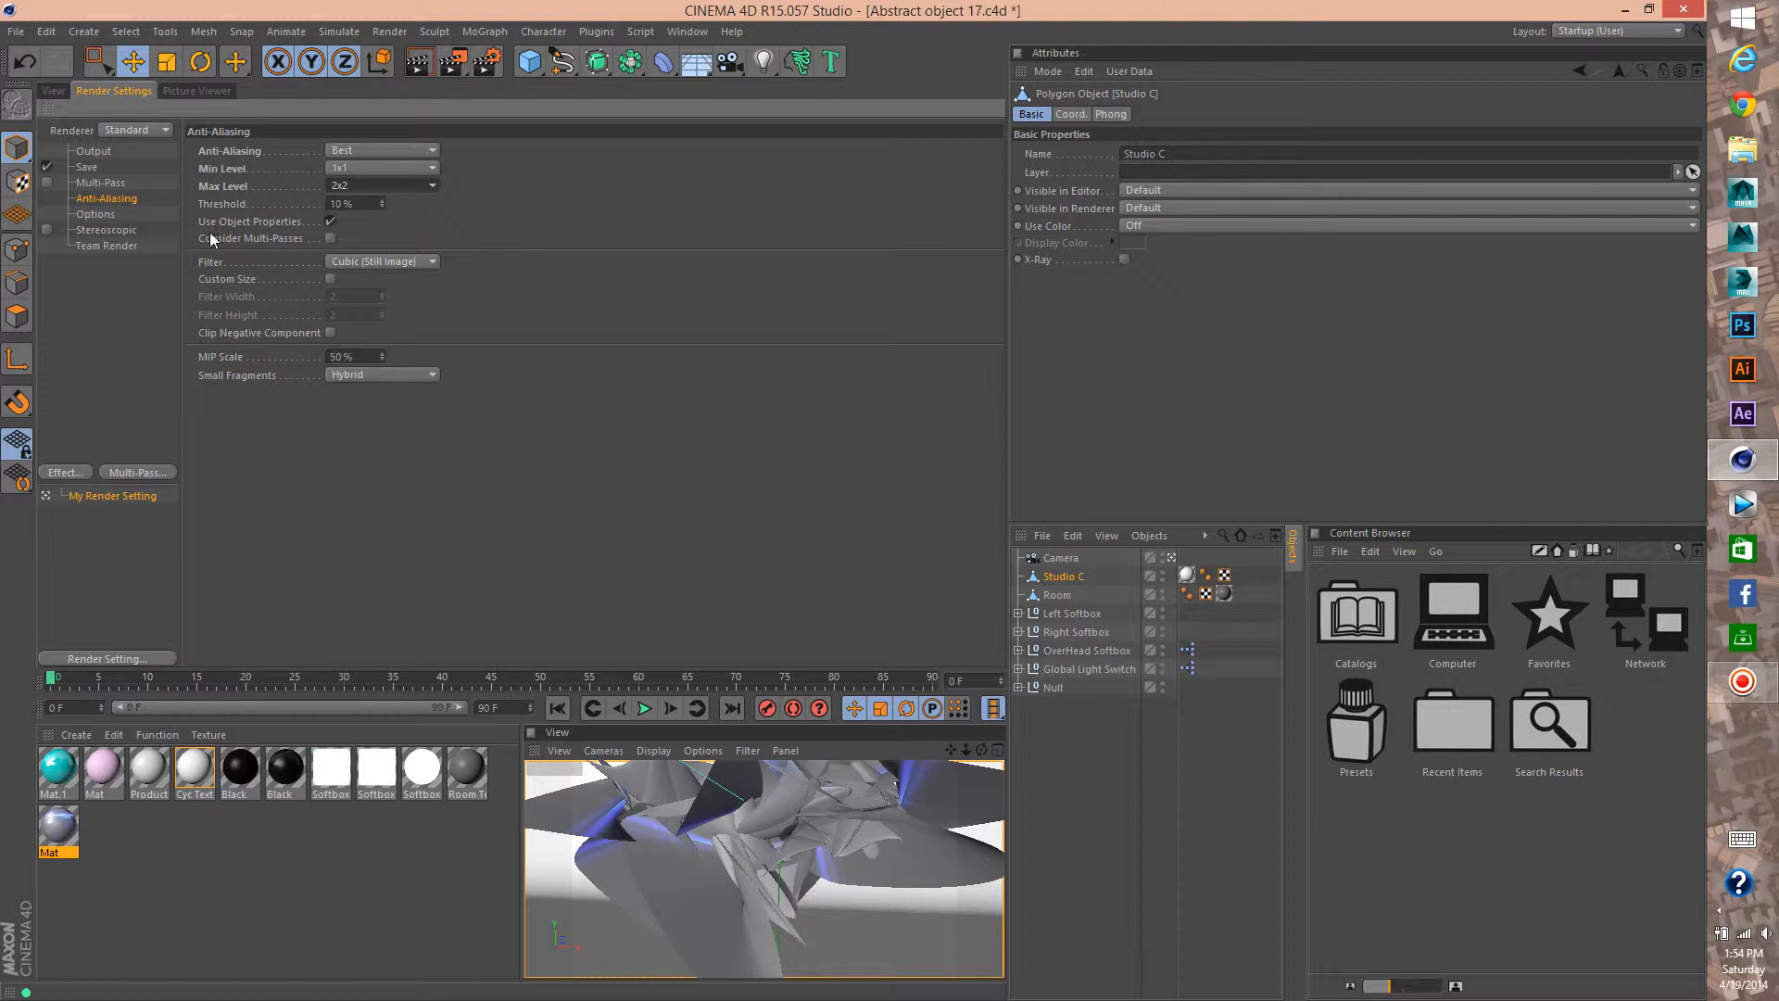
- Add the Ambient Occlusion and Global Illumination effects to the render settings
left_click(74, 471)
left_click(154, 580)
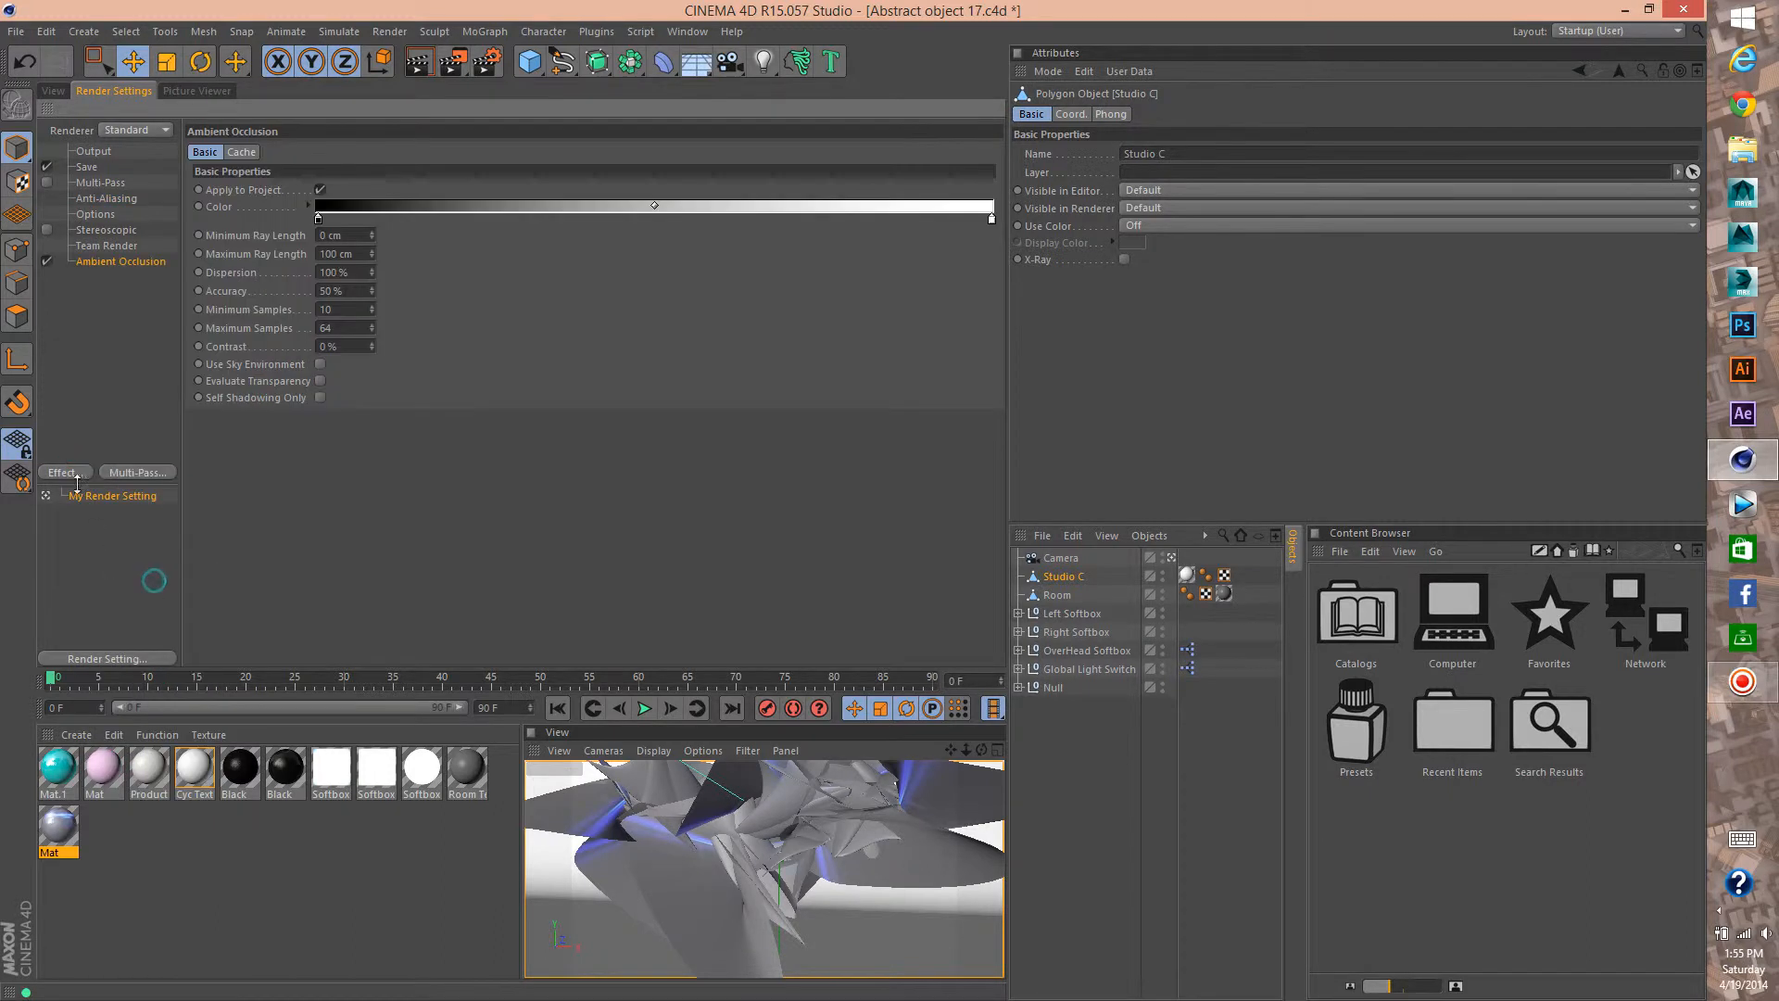
left_click(74, 472)
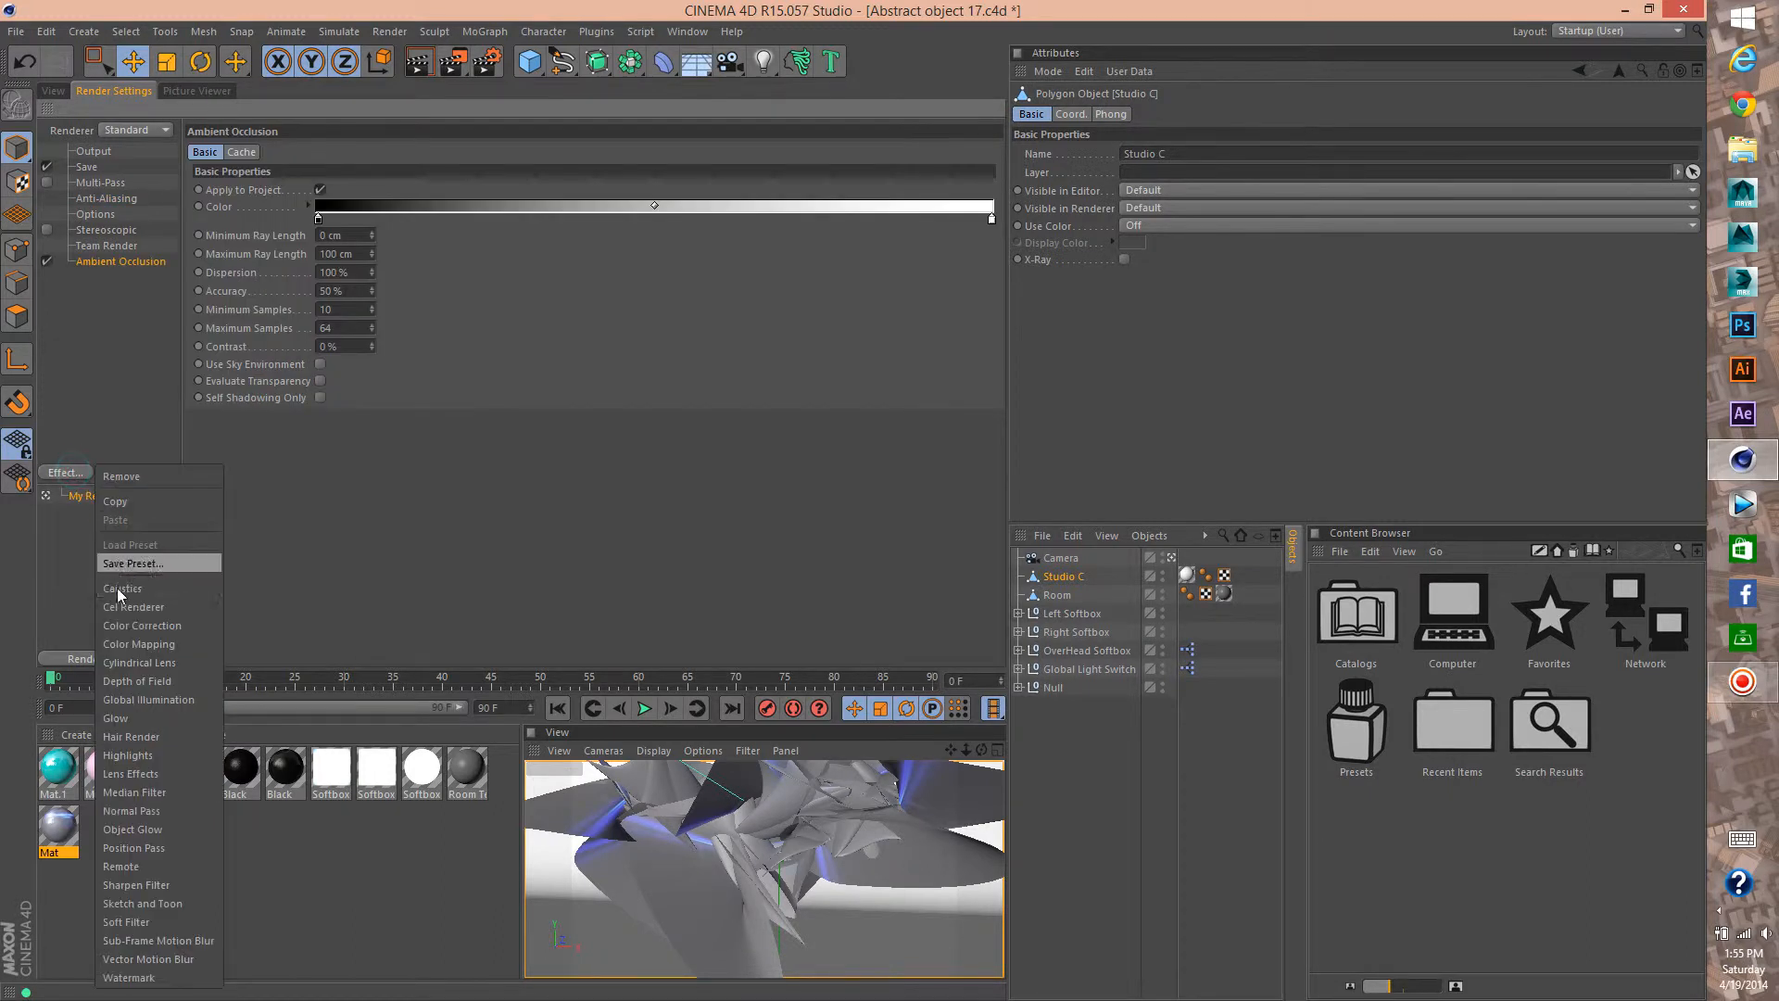
left_click(145, 697)
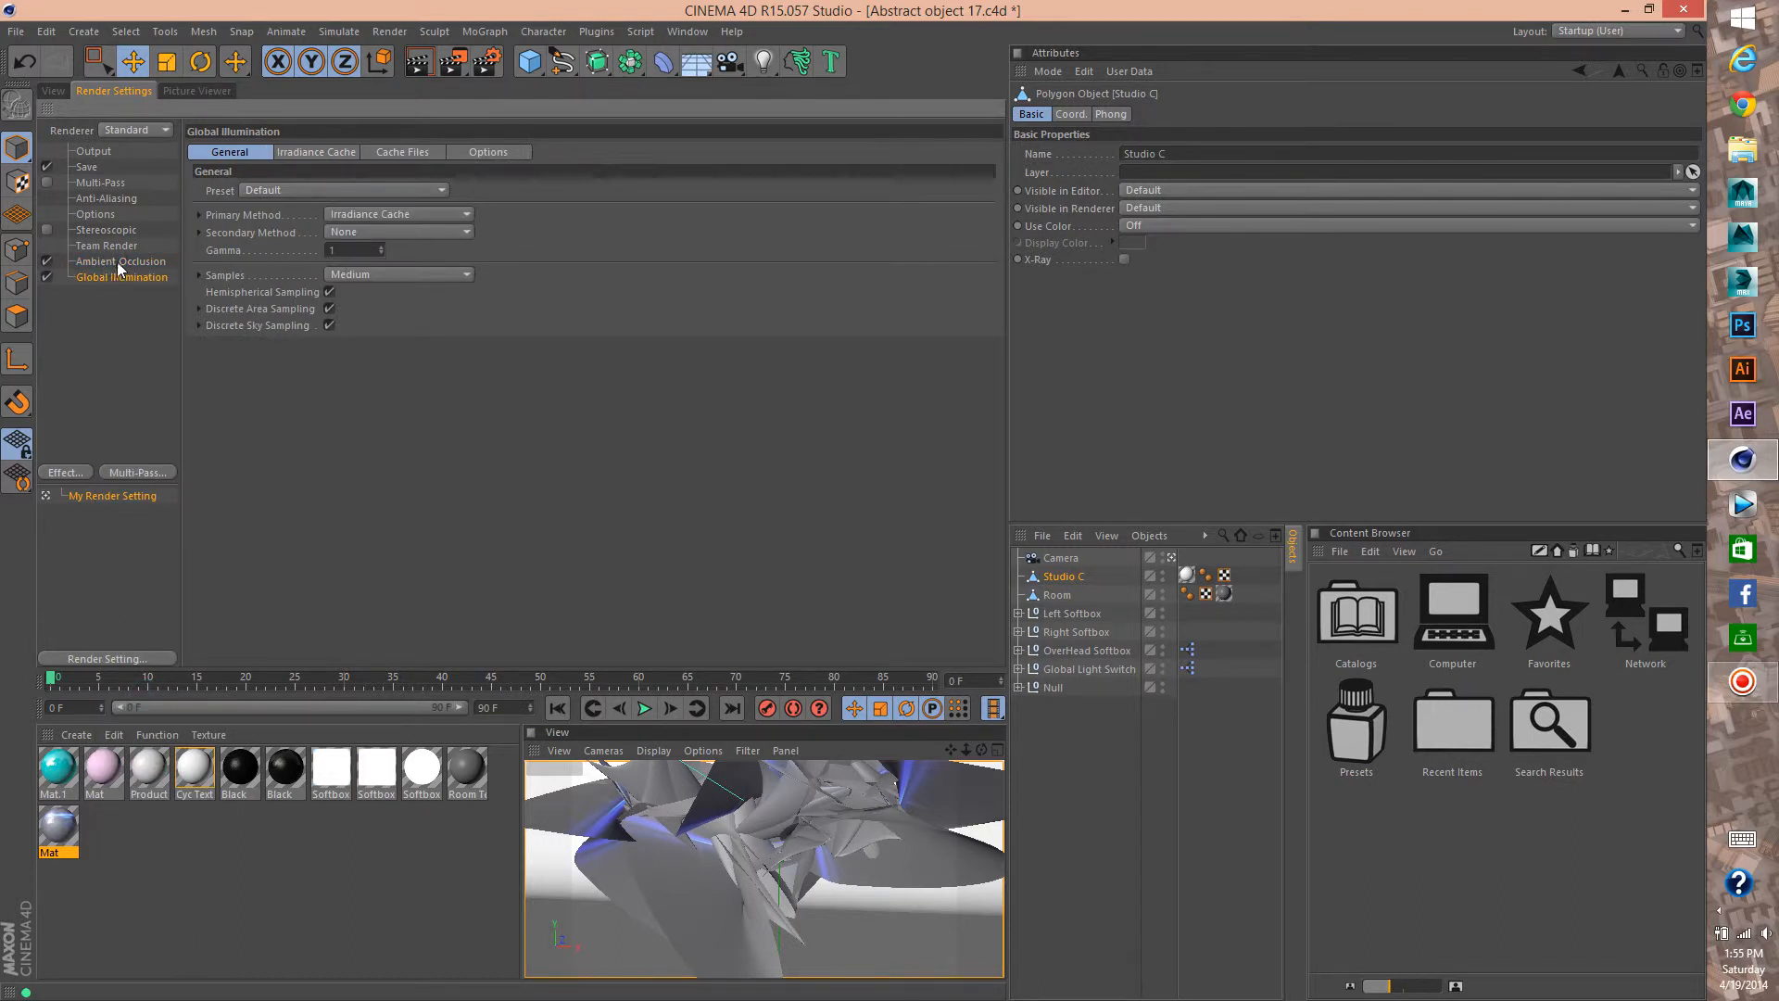
- Add a Sharpen Filter effect to the render settings with its strength at 30%
left_click(63, 471)
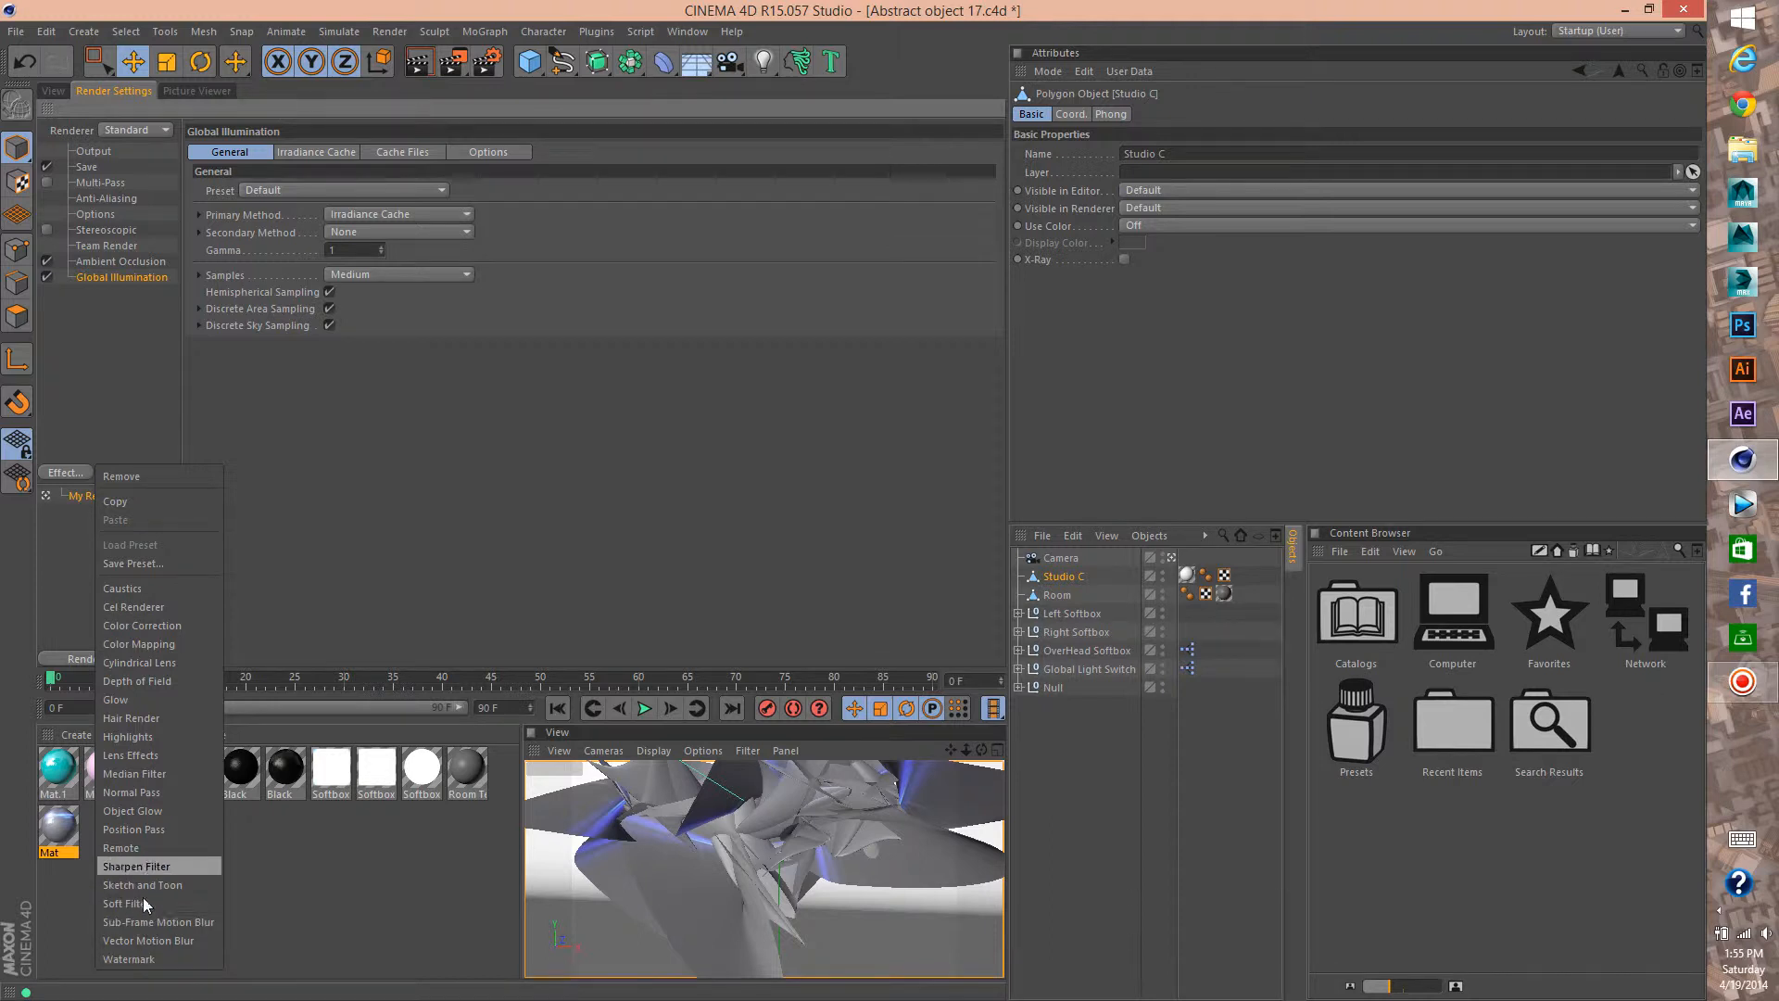
left_click(142, 866)
left_click_drag(288, 175, 164, 188)
type("30")
key("Return")
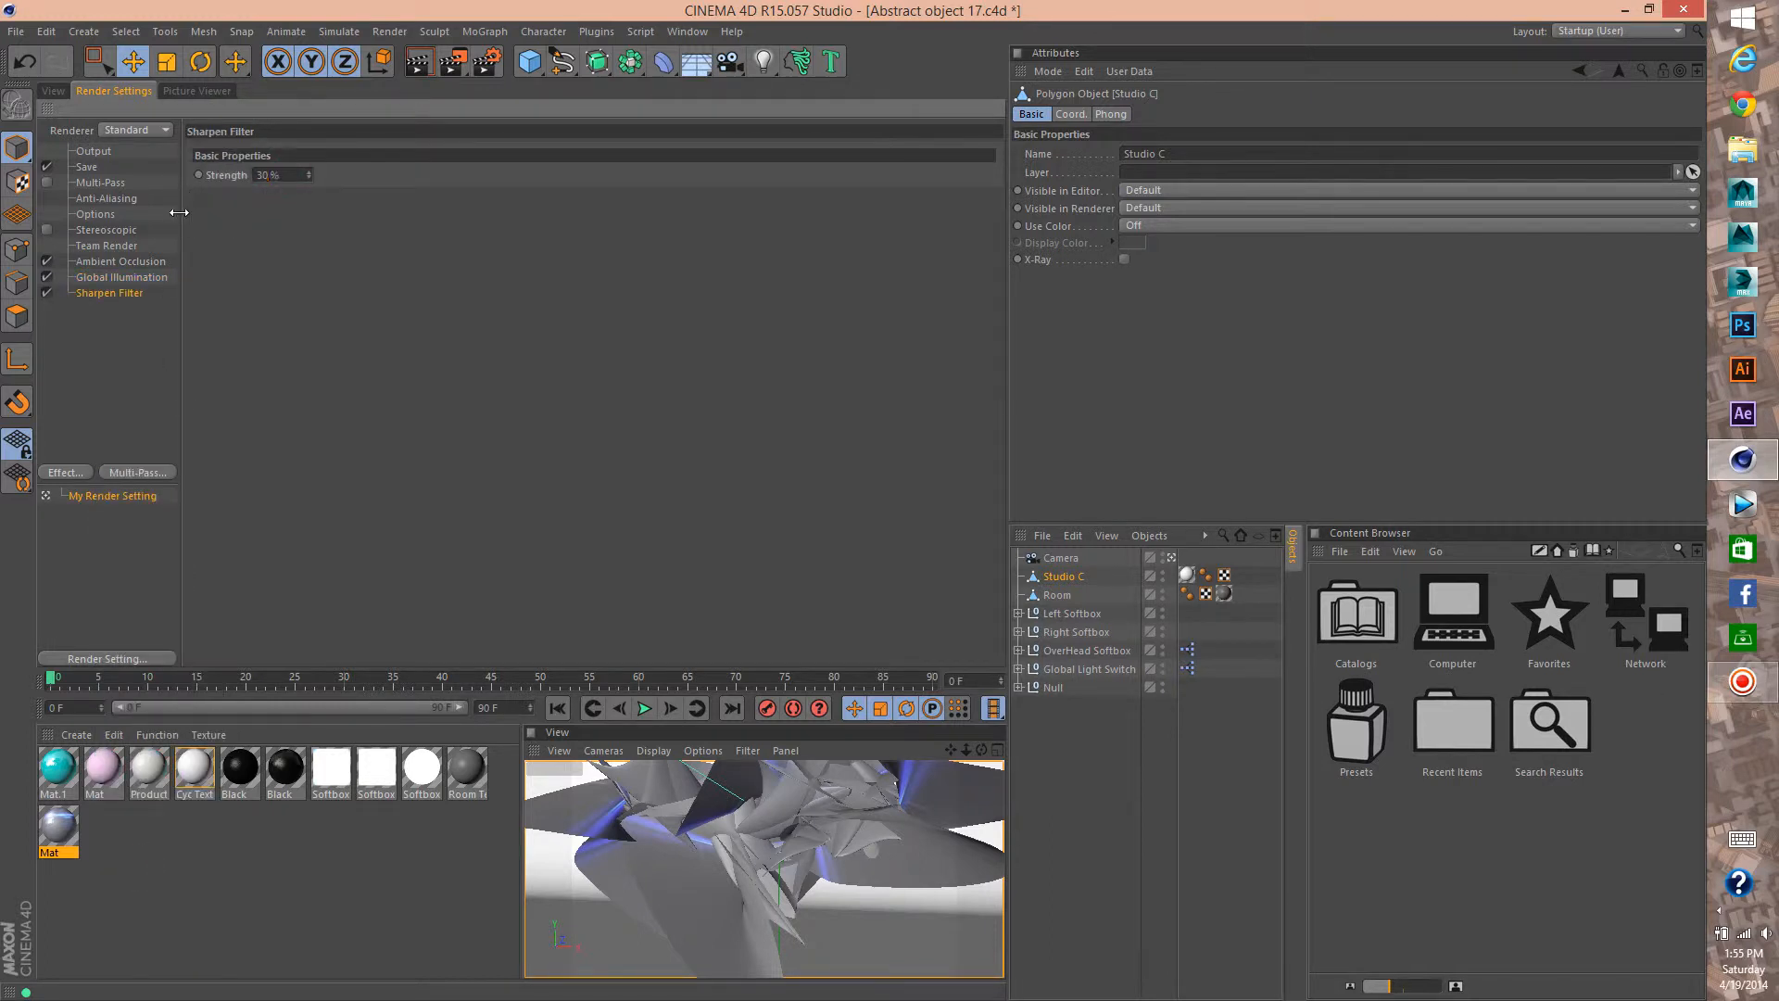
- Set the Ambient Occlusion effect's maximum samples to 32
left_click(139, 261)
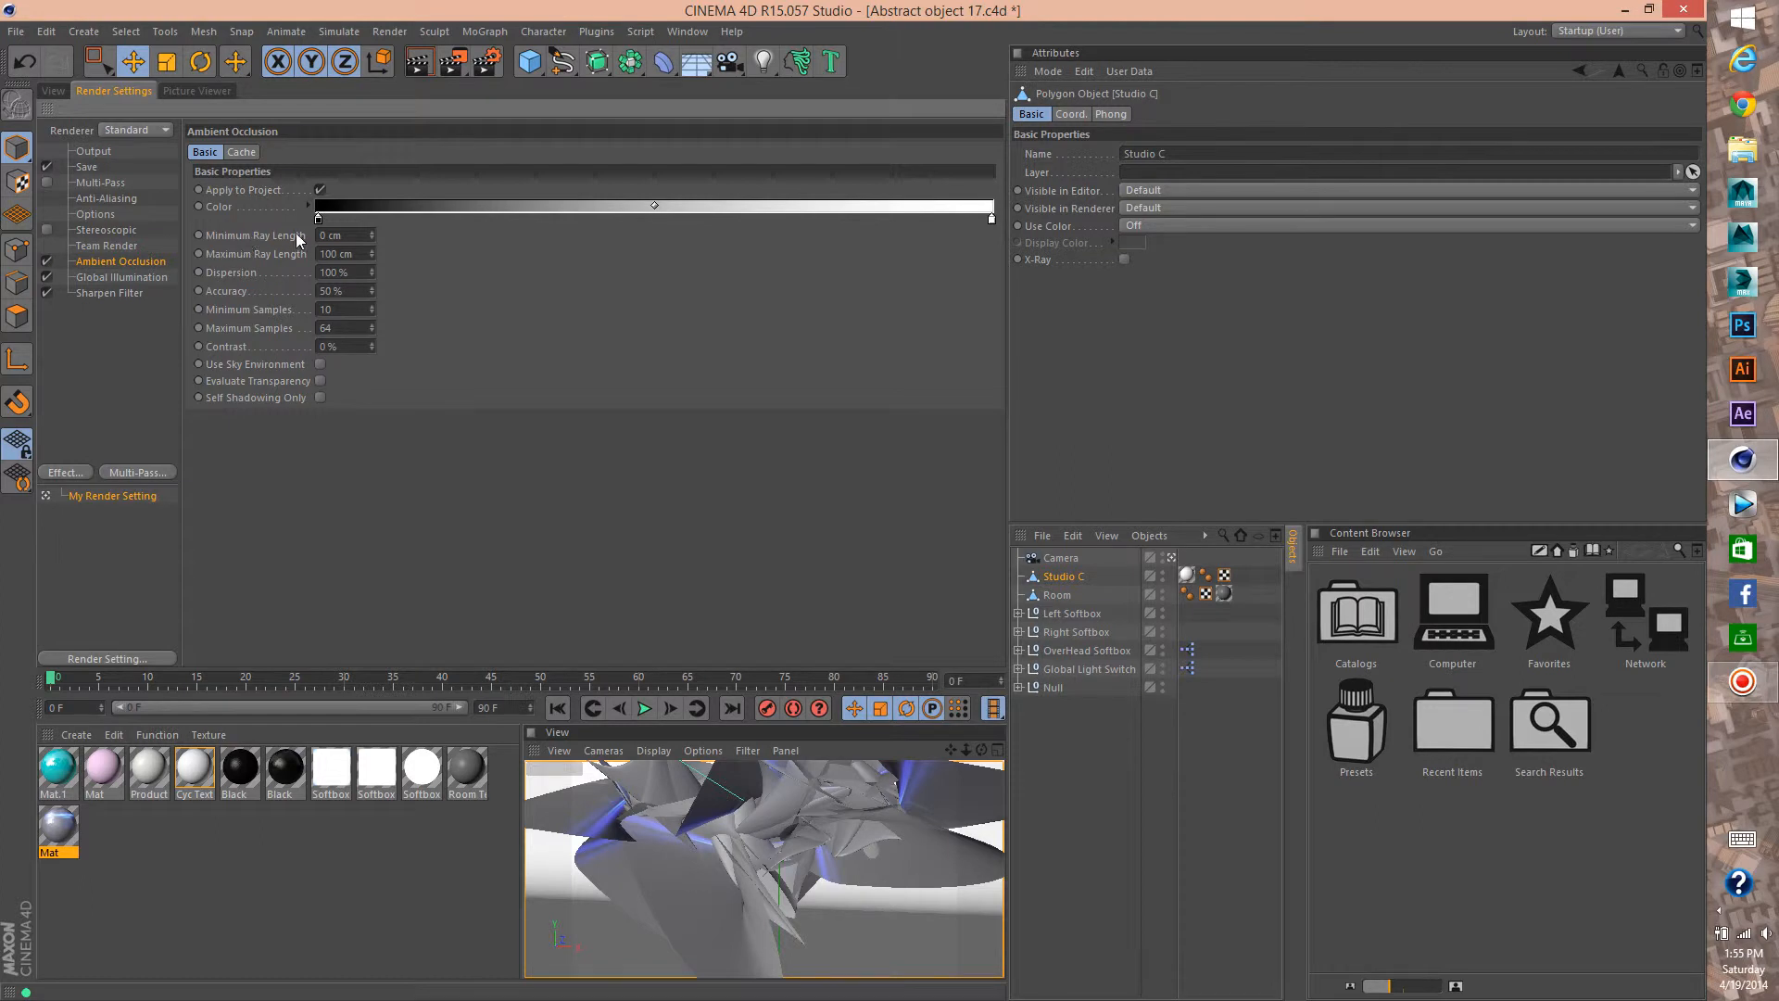
double_click(339, 327)
type("32")
key("Tab")
- Set the Global Illumination primary method to Irradiance Cache (Legacy)
left_click(113, 283)
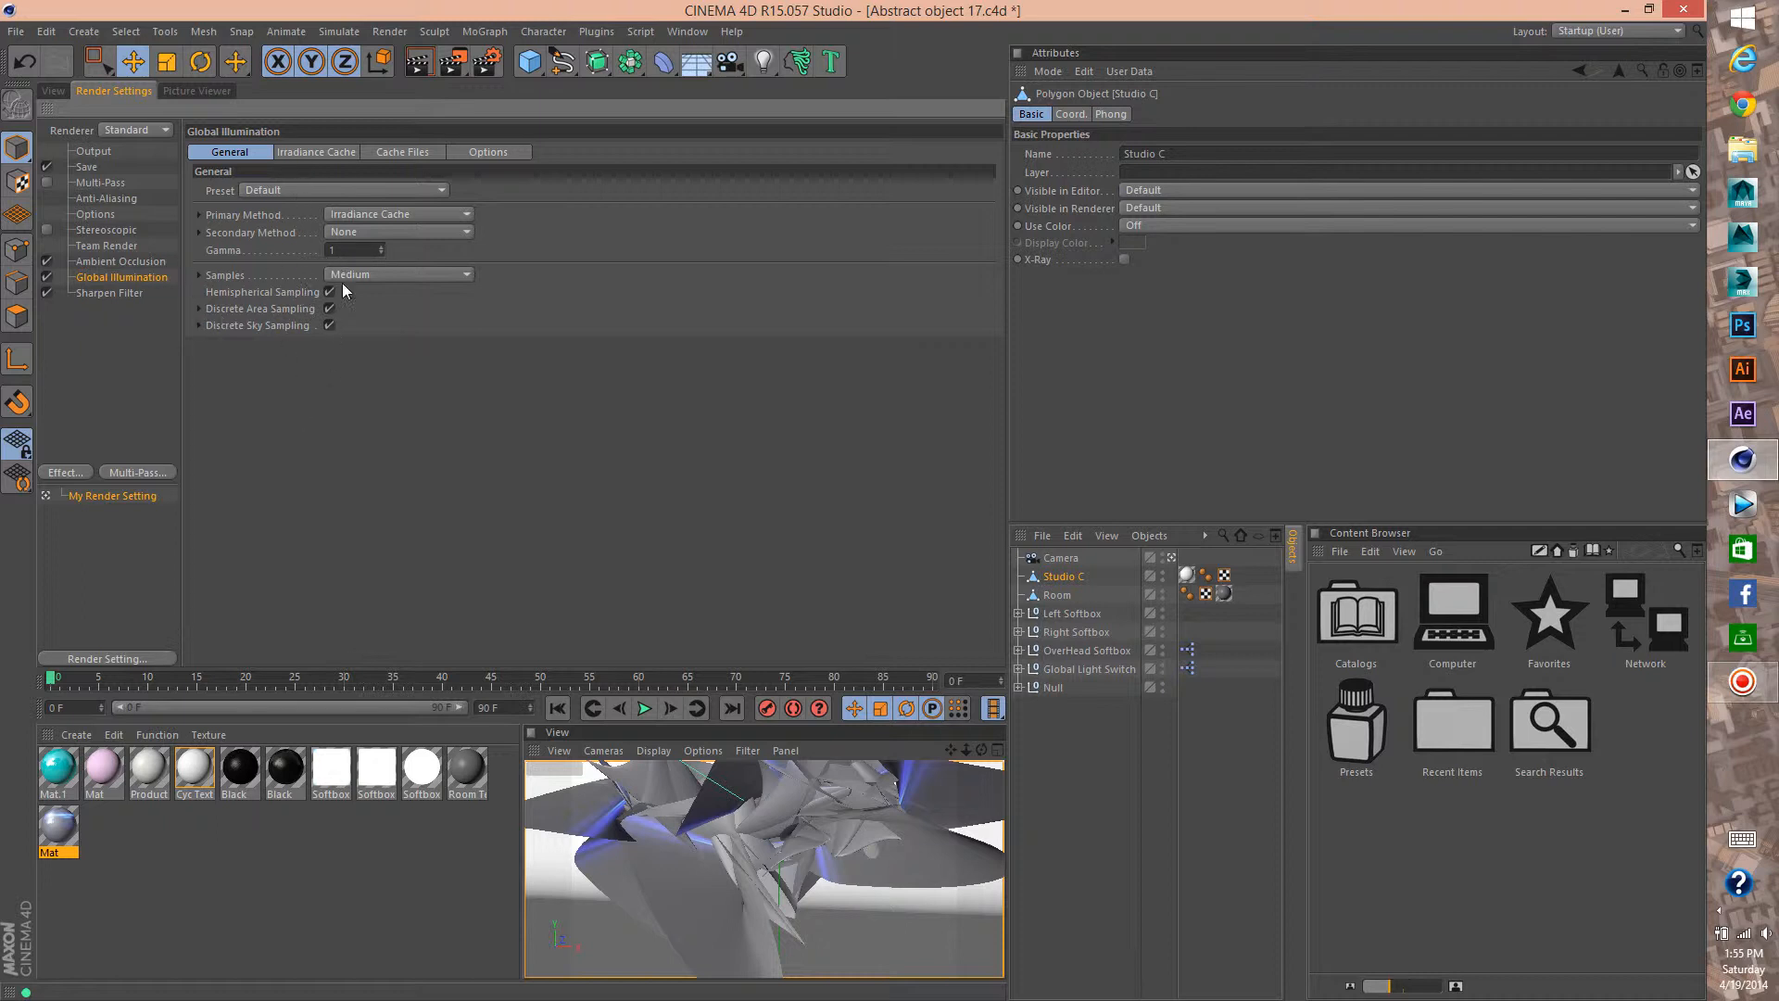
left_click(380, 233)
left_click(405, 216)
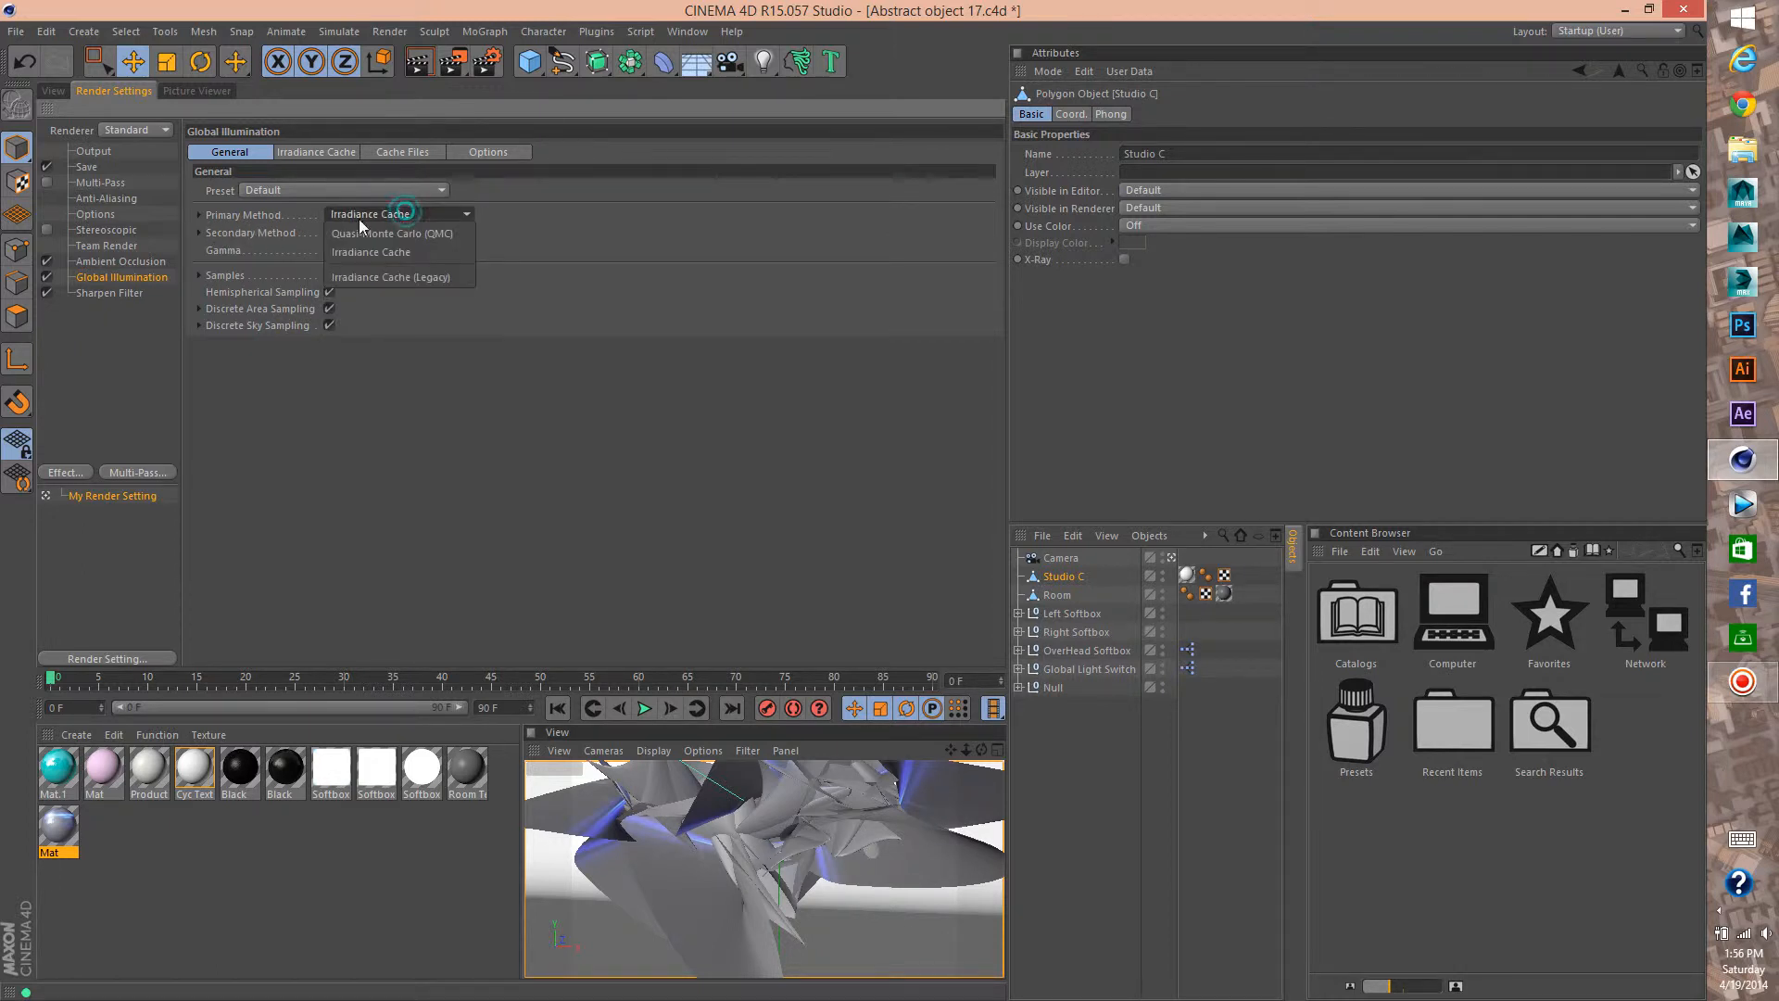
left_click(387, 276)
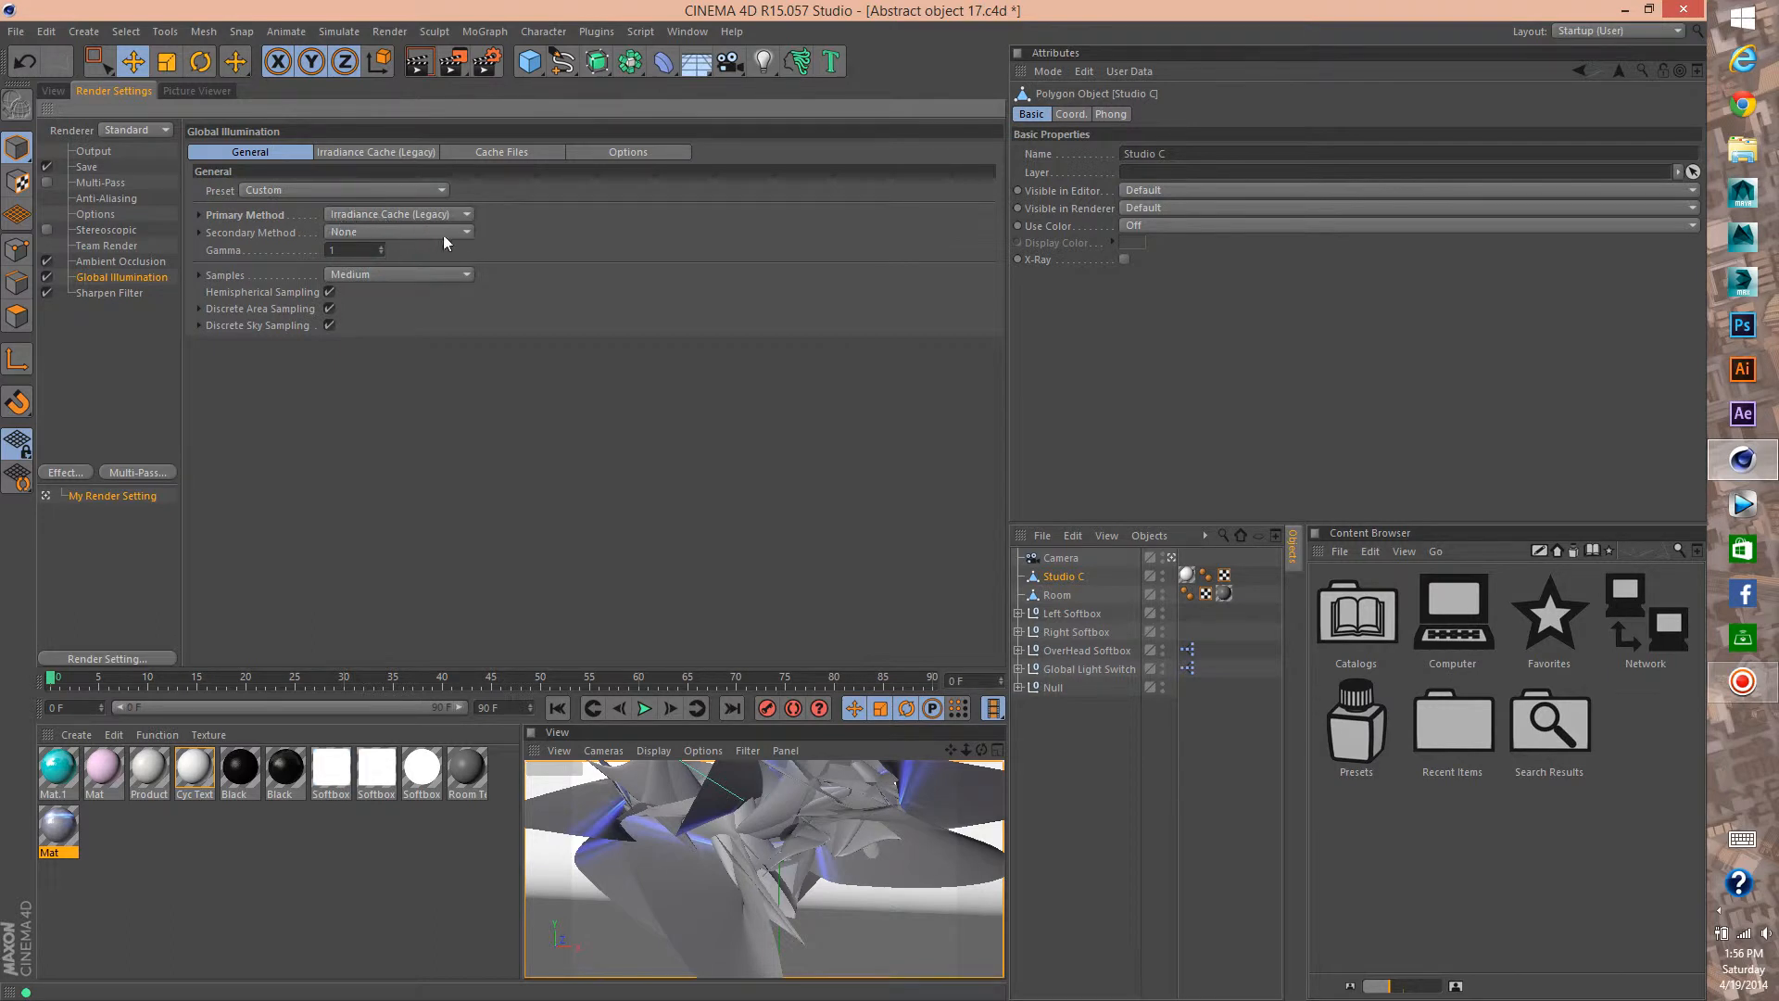
- Set the Global Illumination secondary method to Irradiance Cache and the gamma to 0.1
left_click(444, 238)
left_click(419, 270)
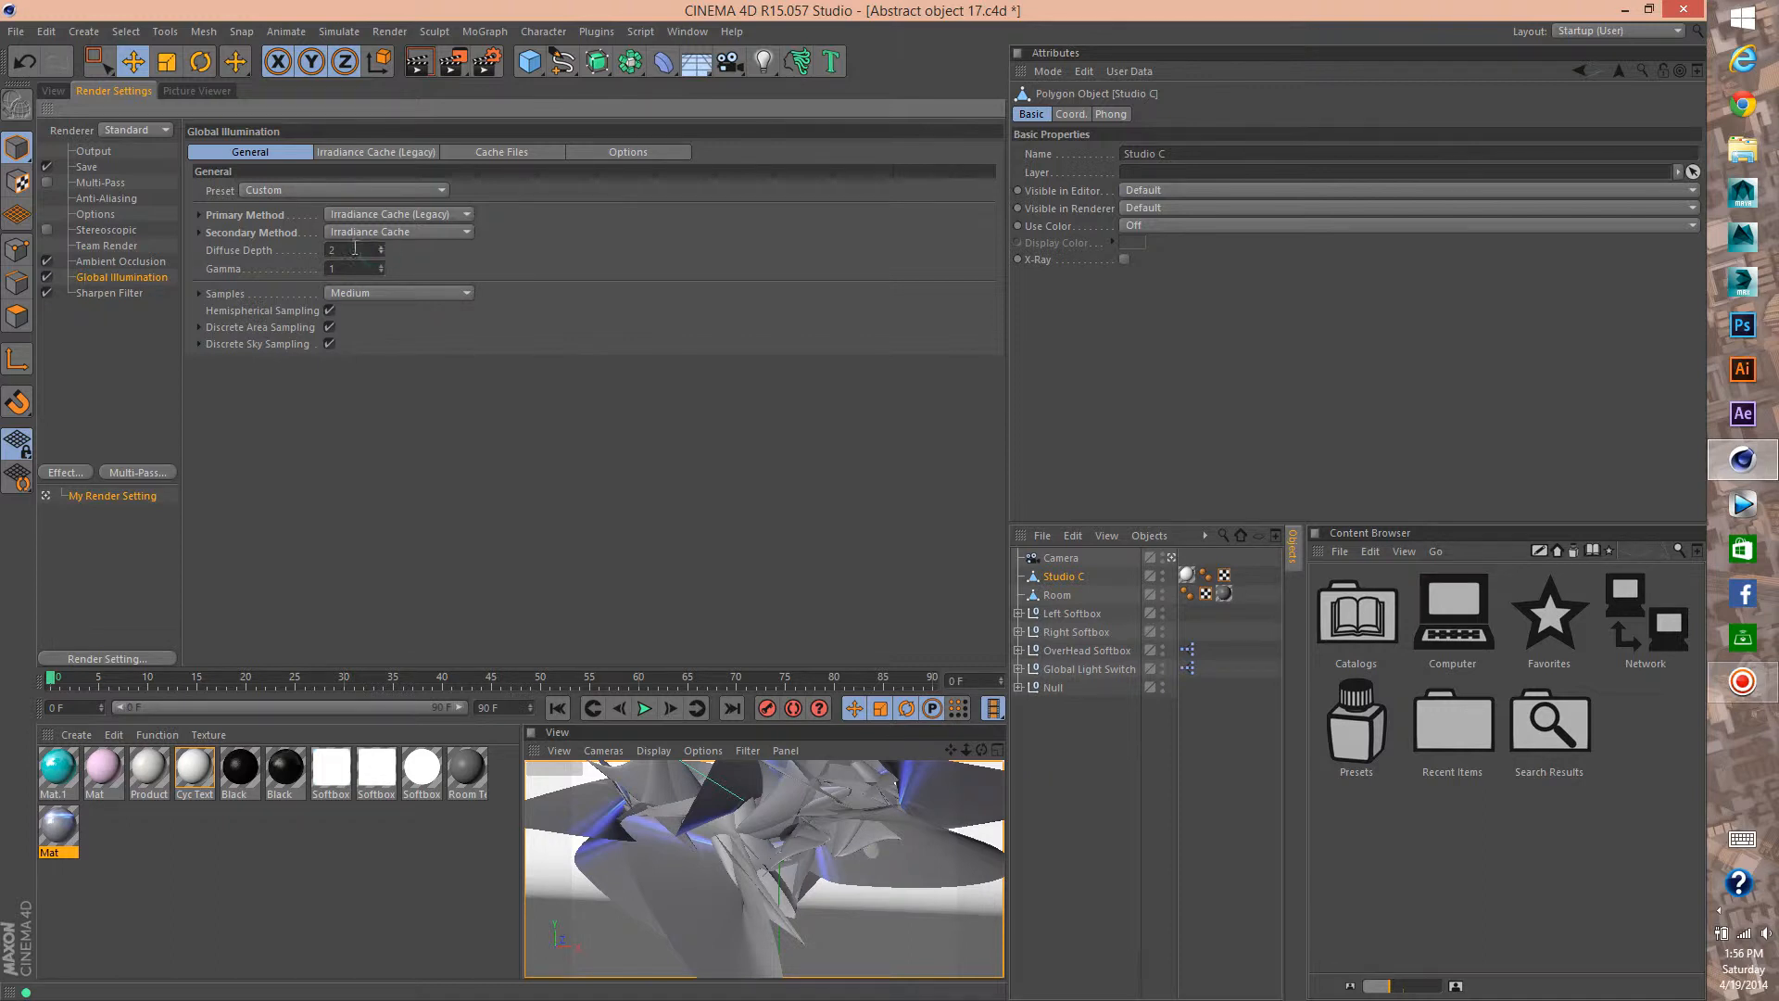
double_click(351, 269)
type("0.1")
key("Return")
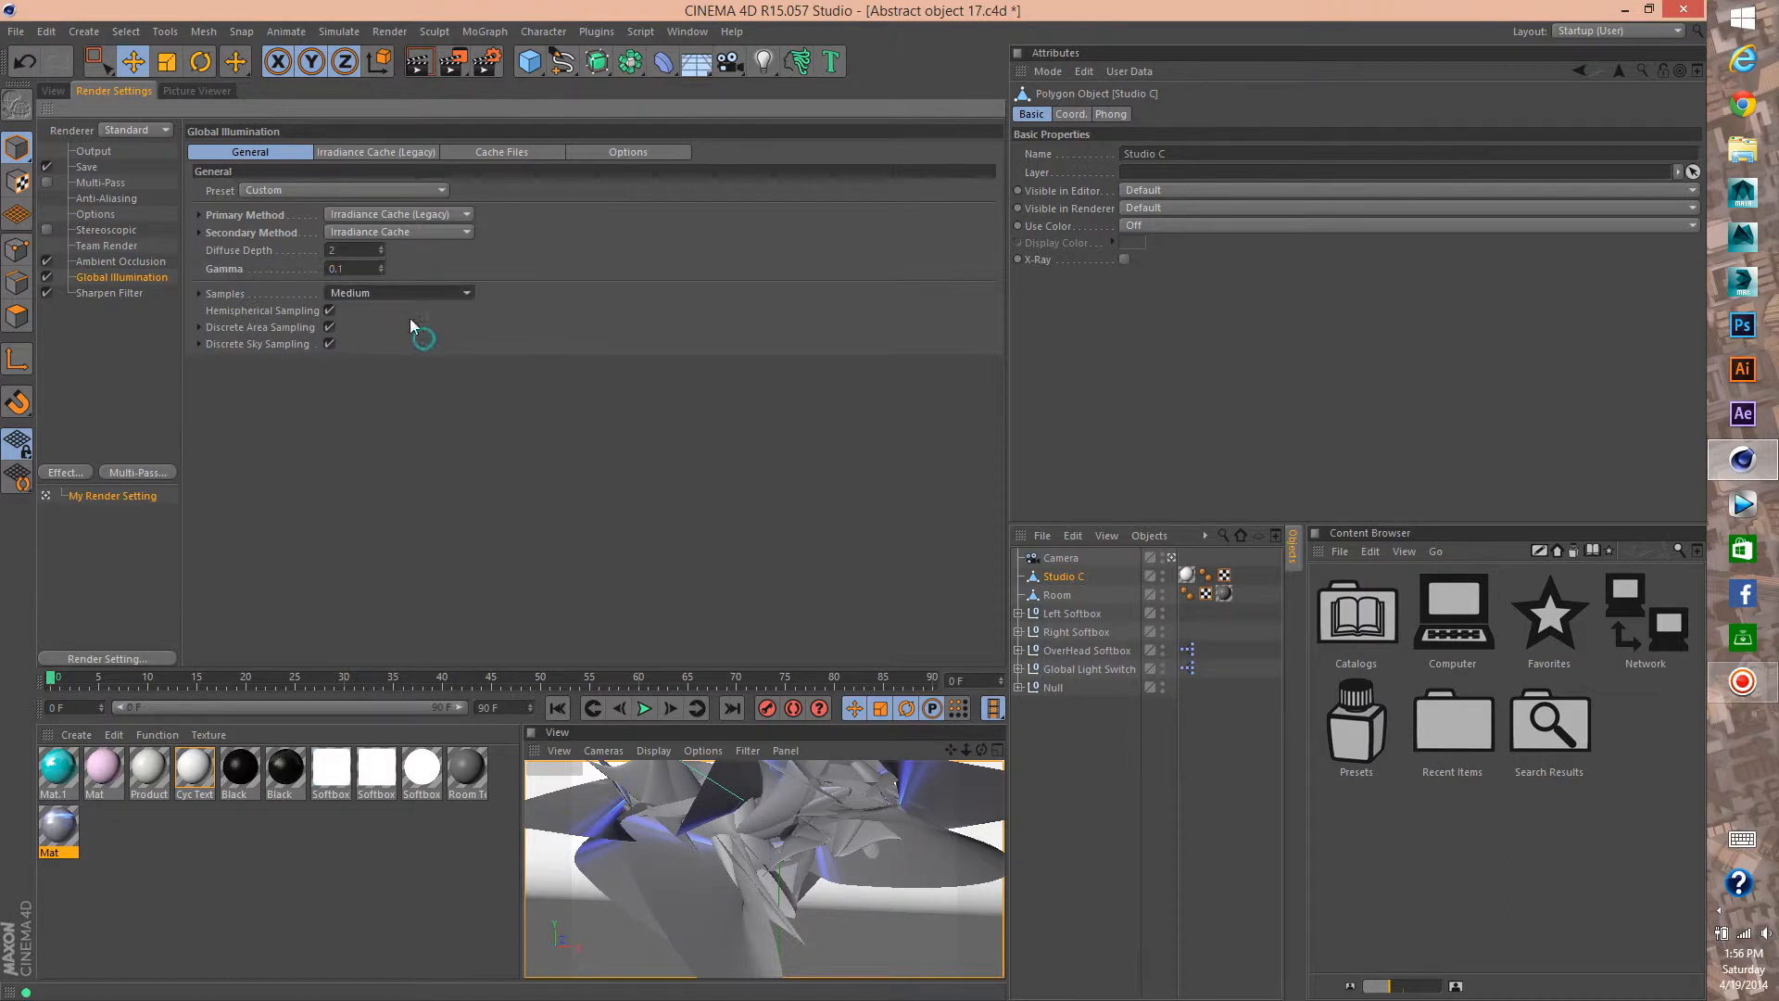
- Set the legacy irradiance cache's record density to Low and its smoothing to Medium
left_click(361, 151)
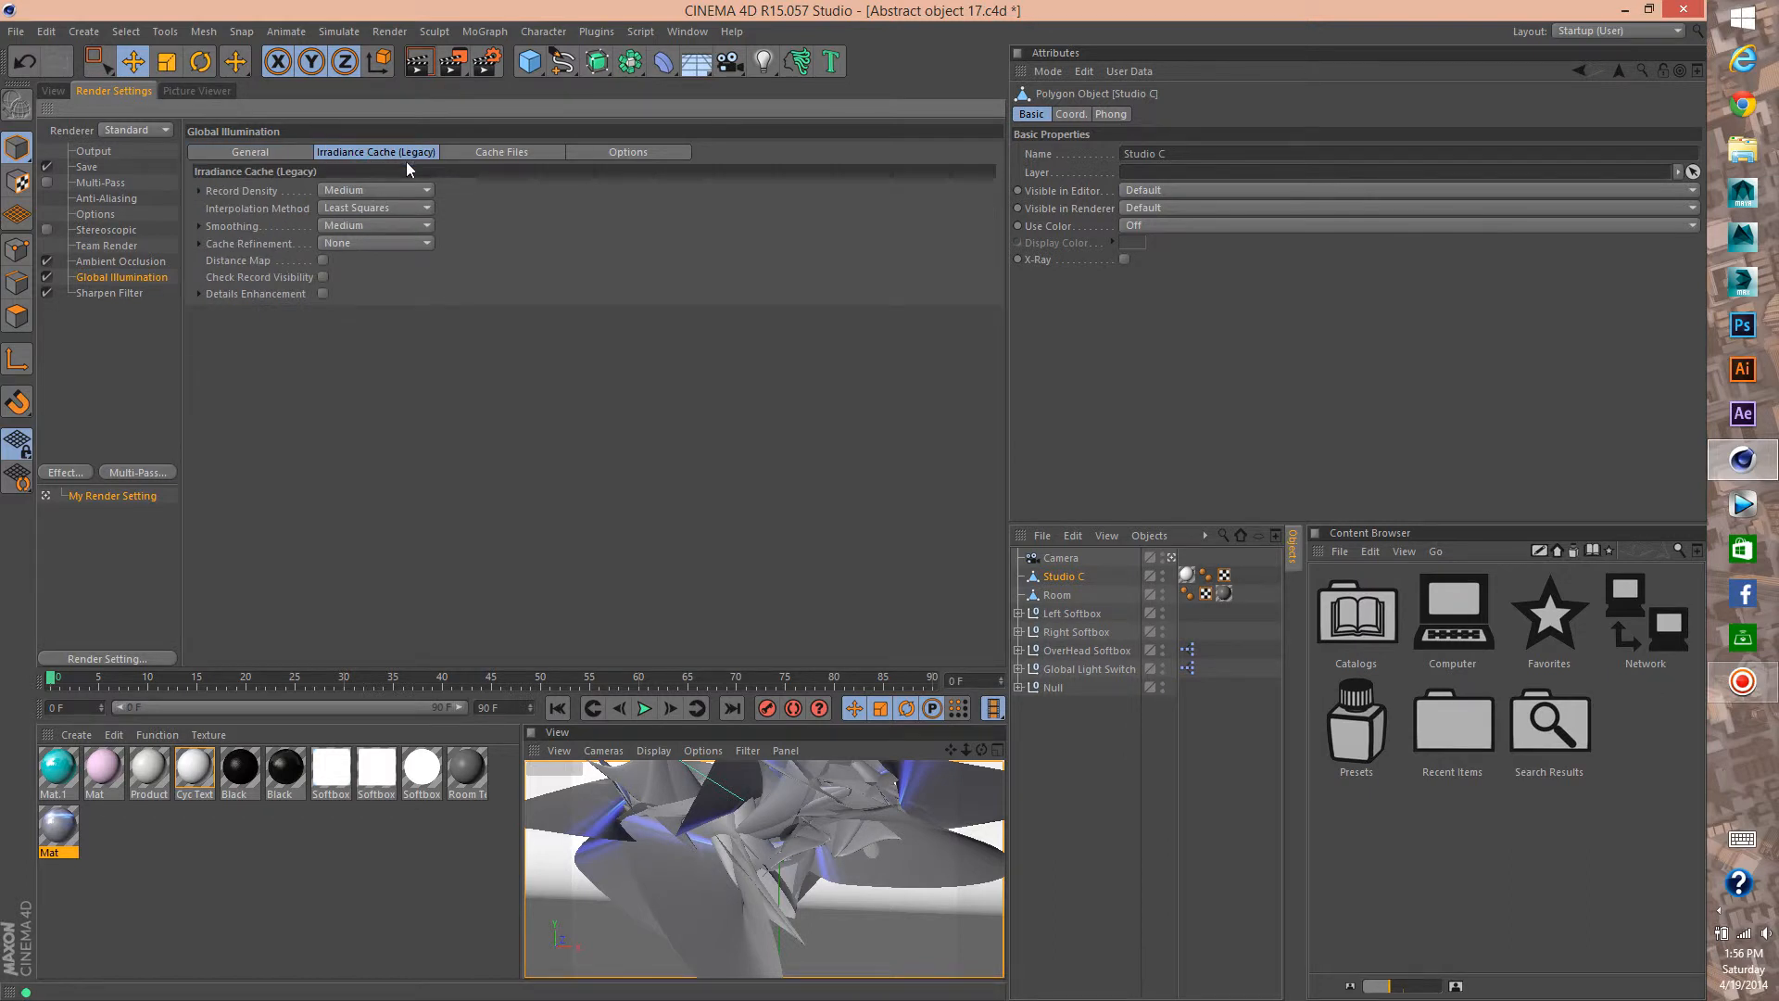
left_click(369, 189)
left_click(369, 249)
left_click(371, 228)
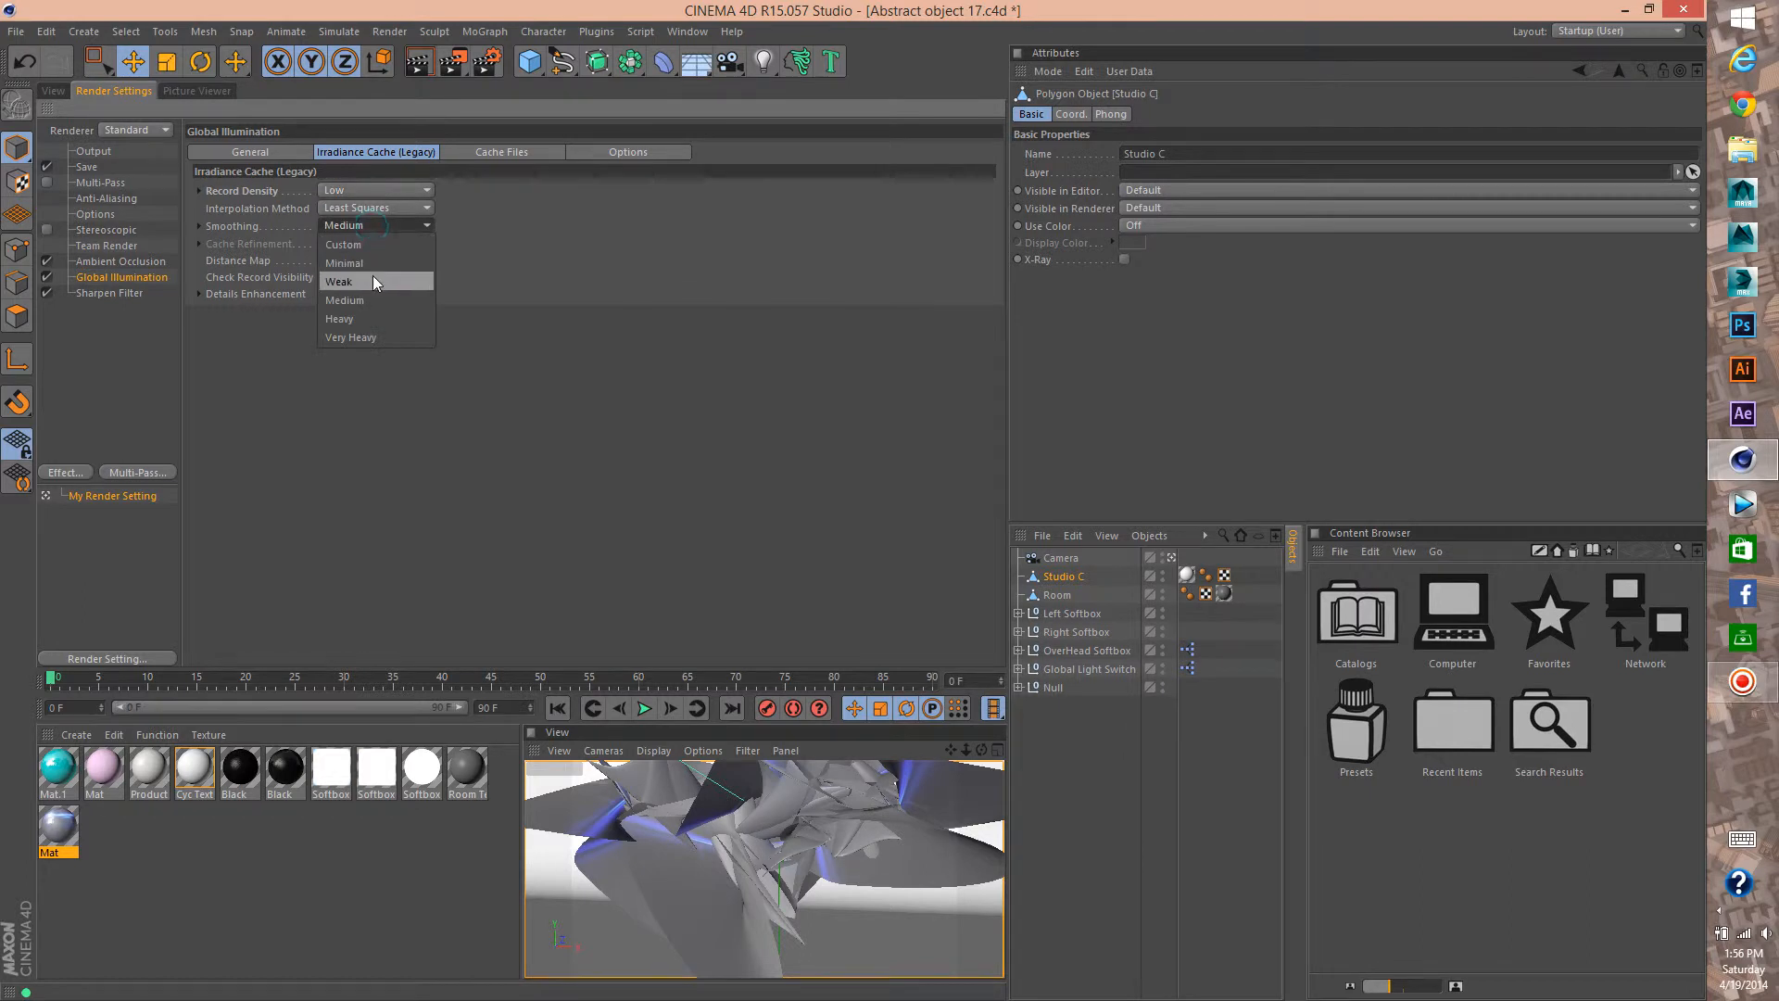
left_click(375, 301)
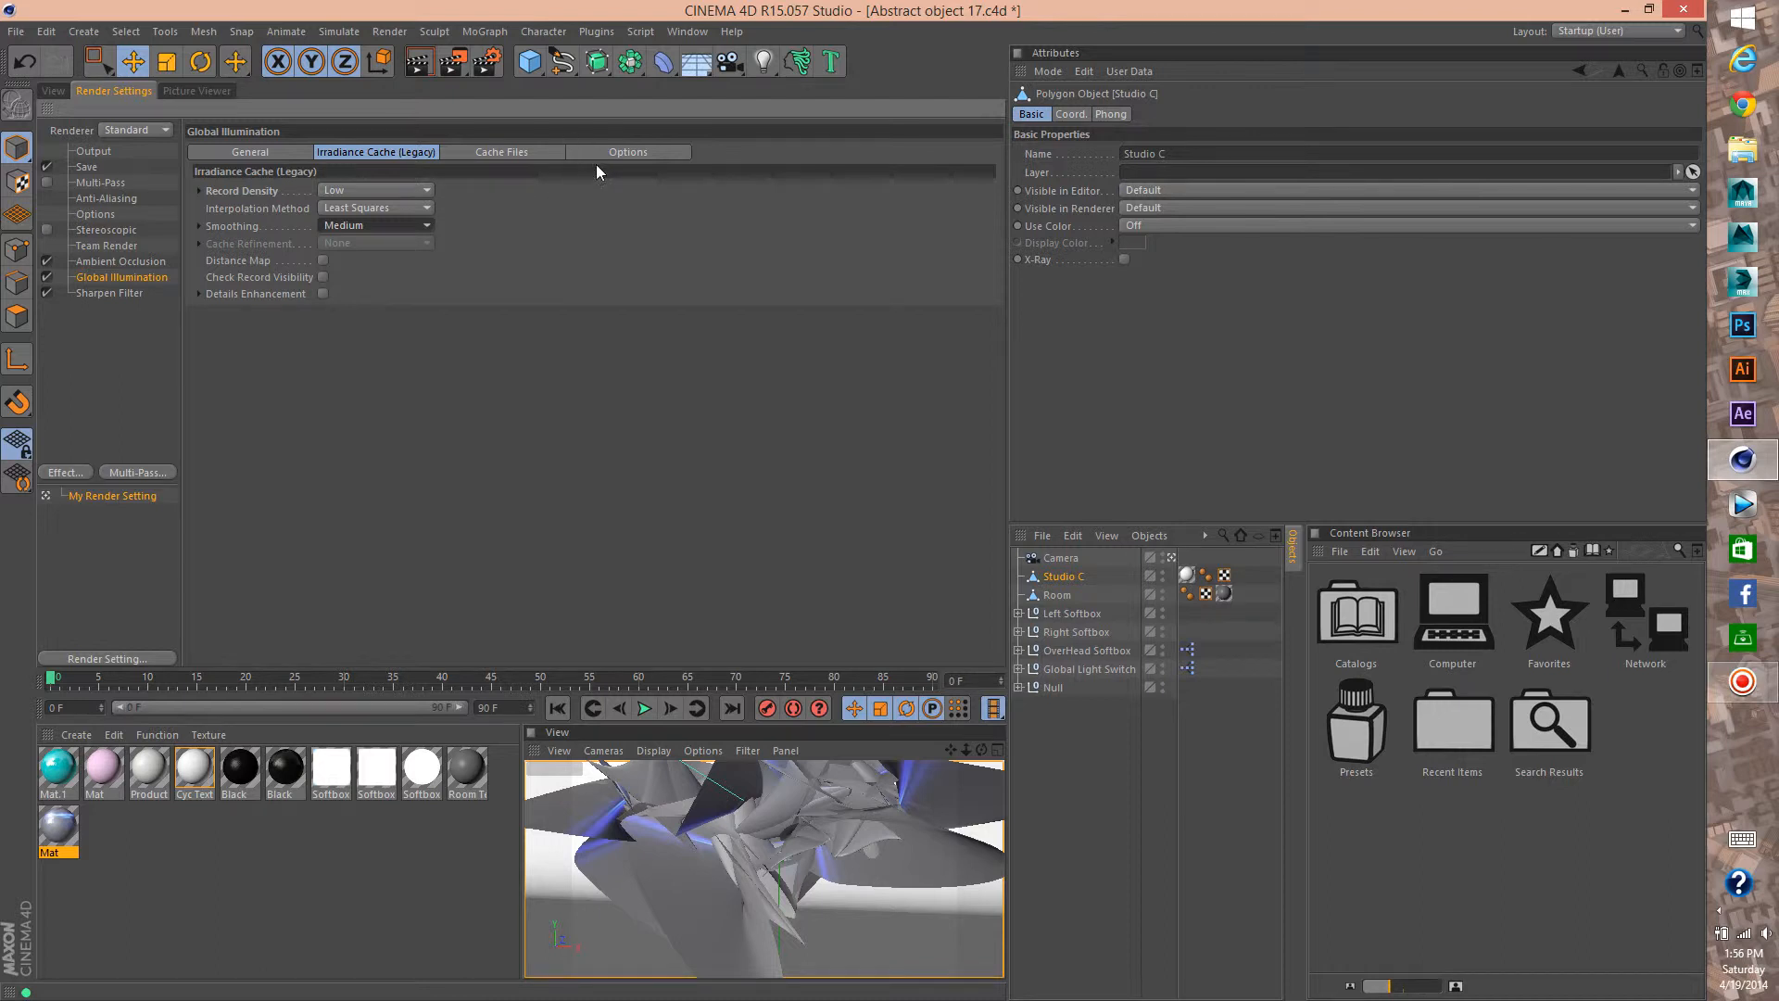
- Check the Global Illumination cache file options and render the active view to preview the new lighting effects
left_click(486, 152)
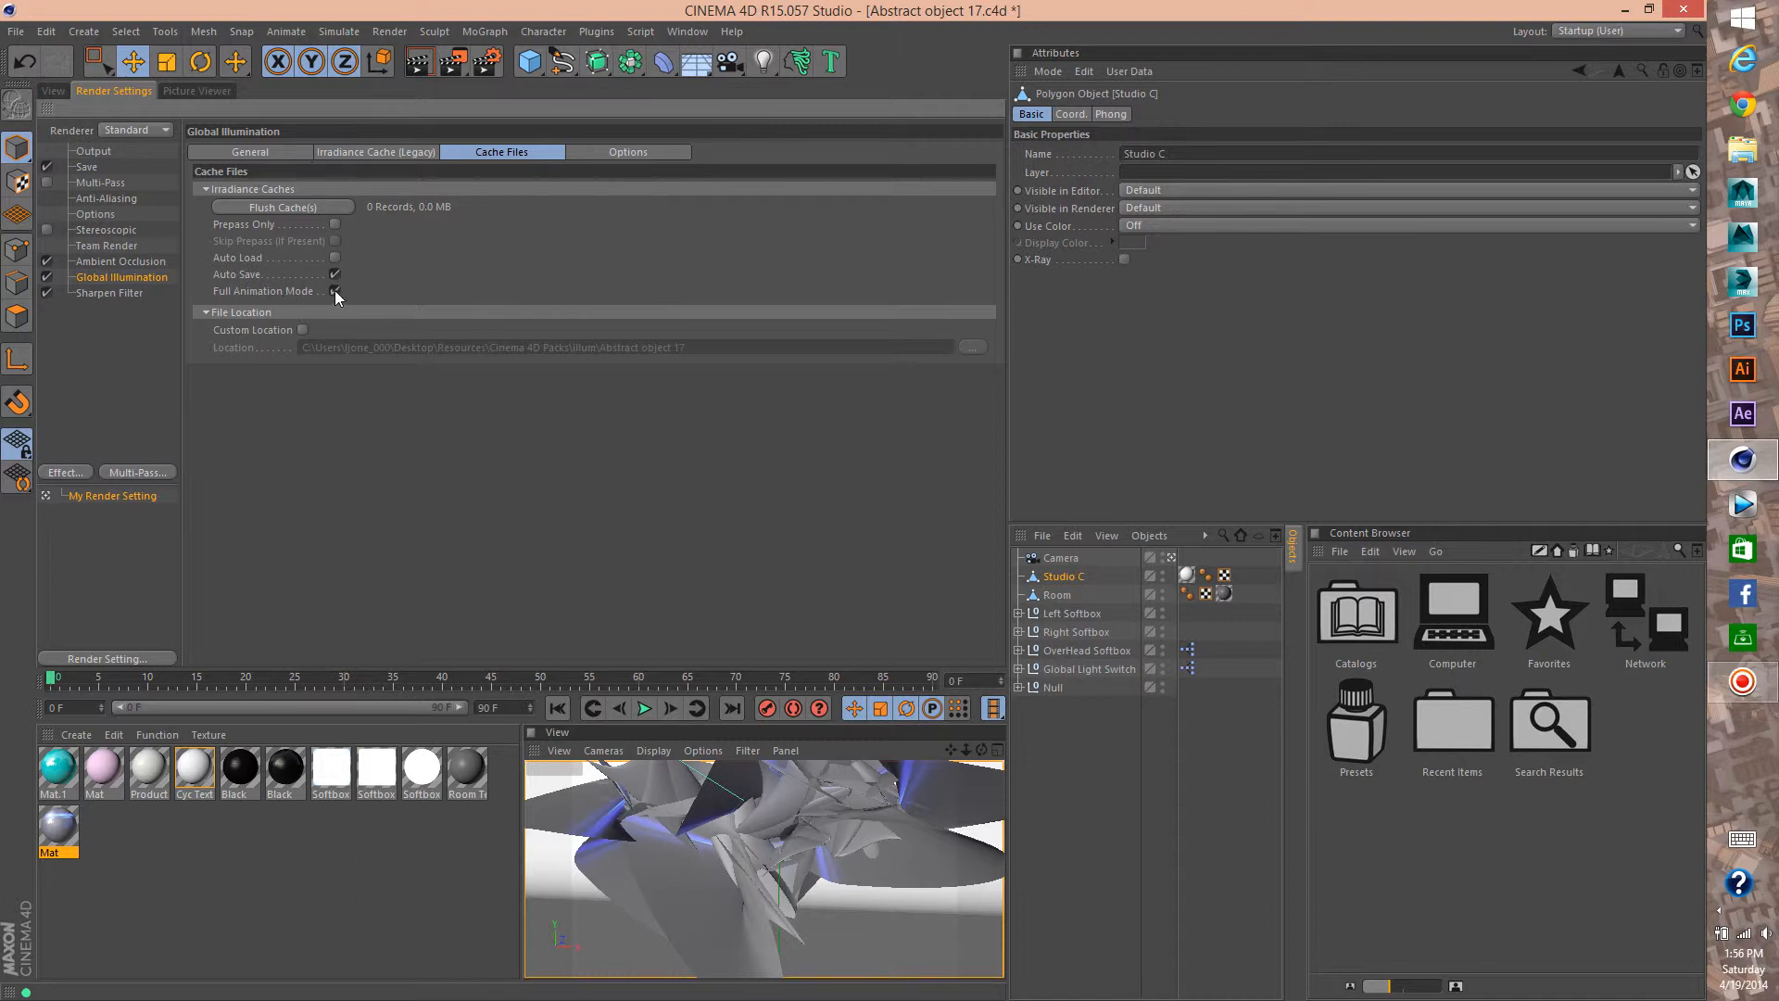
left_click(276, 152)
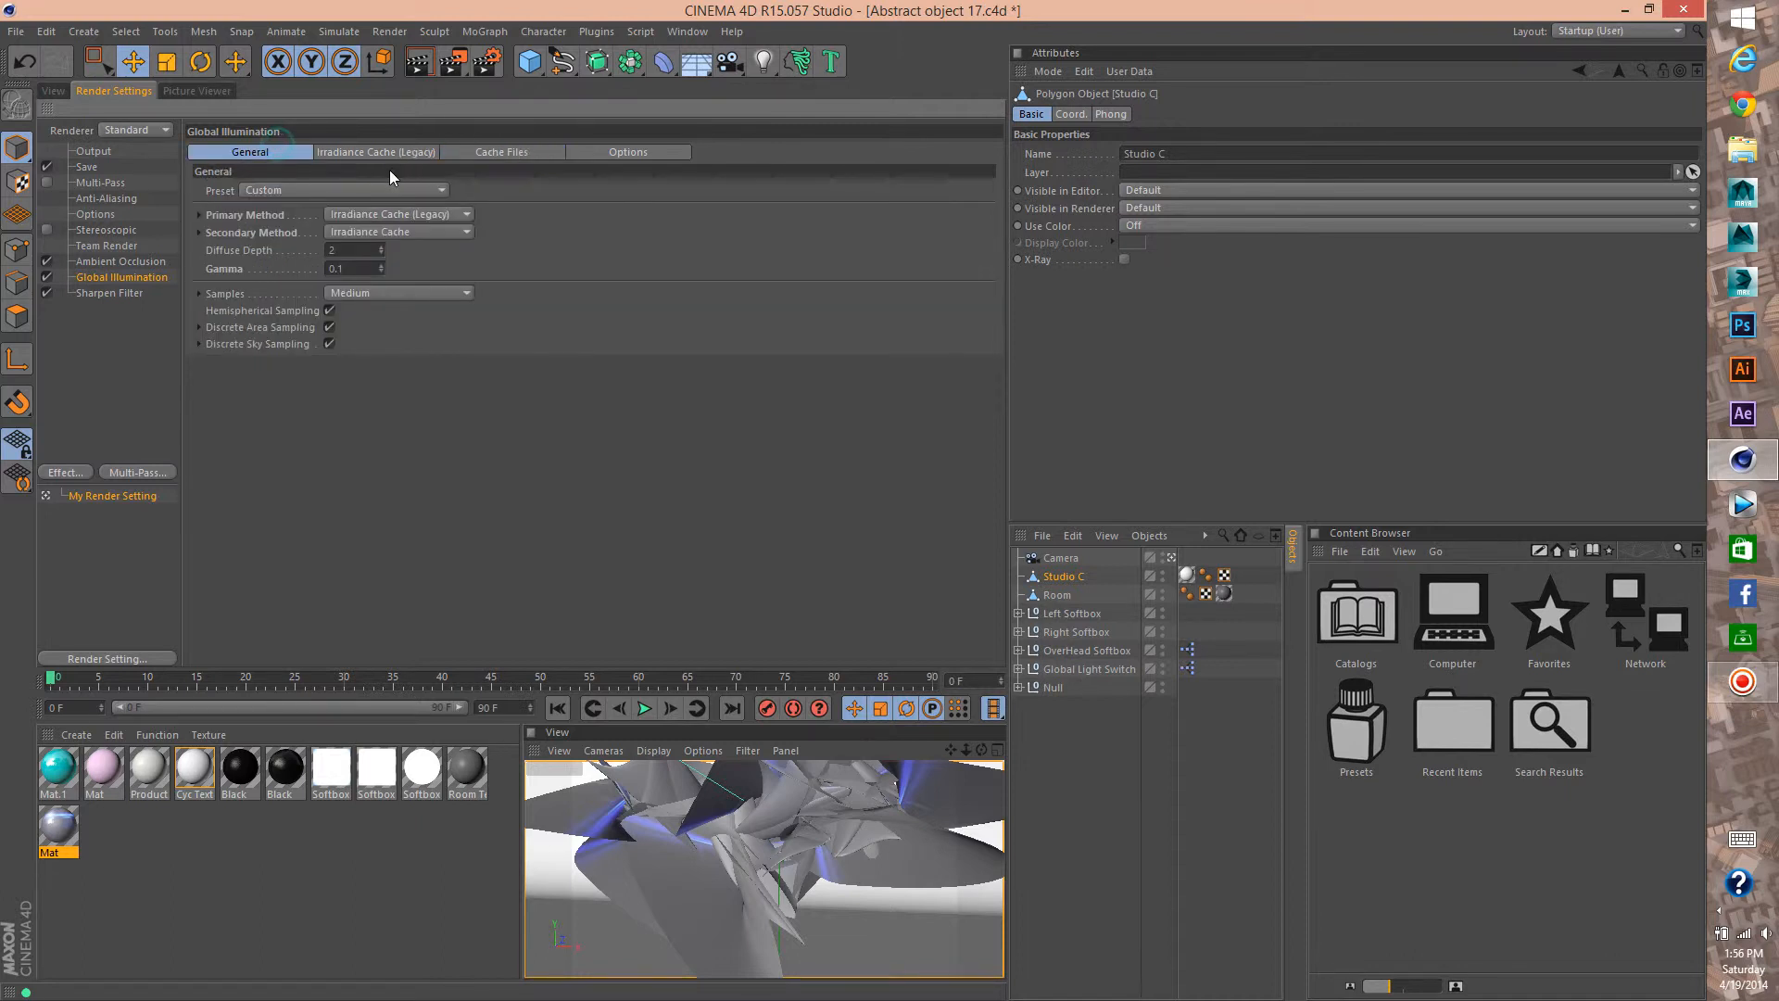
left_click(54, 91)
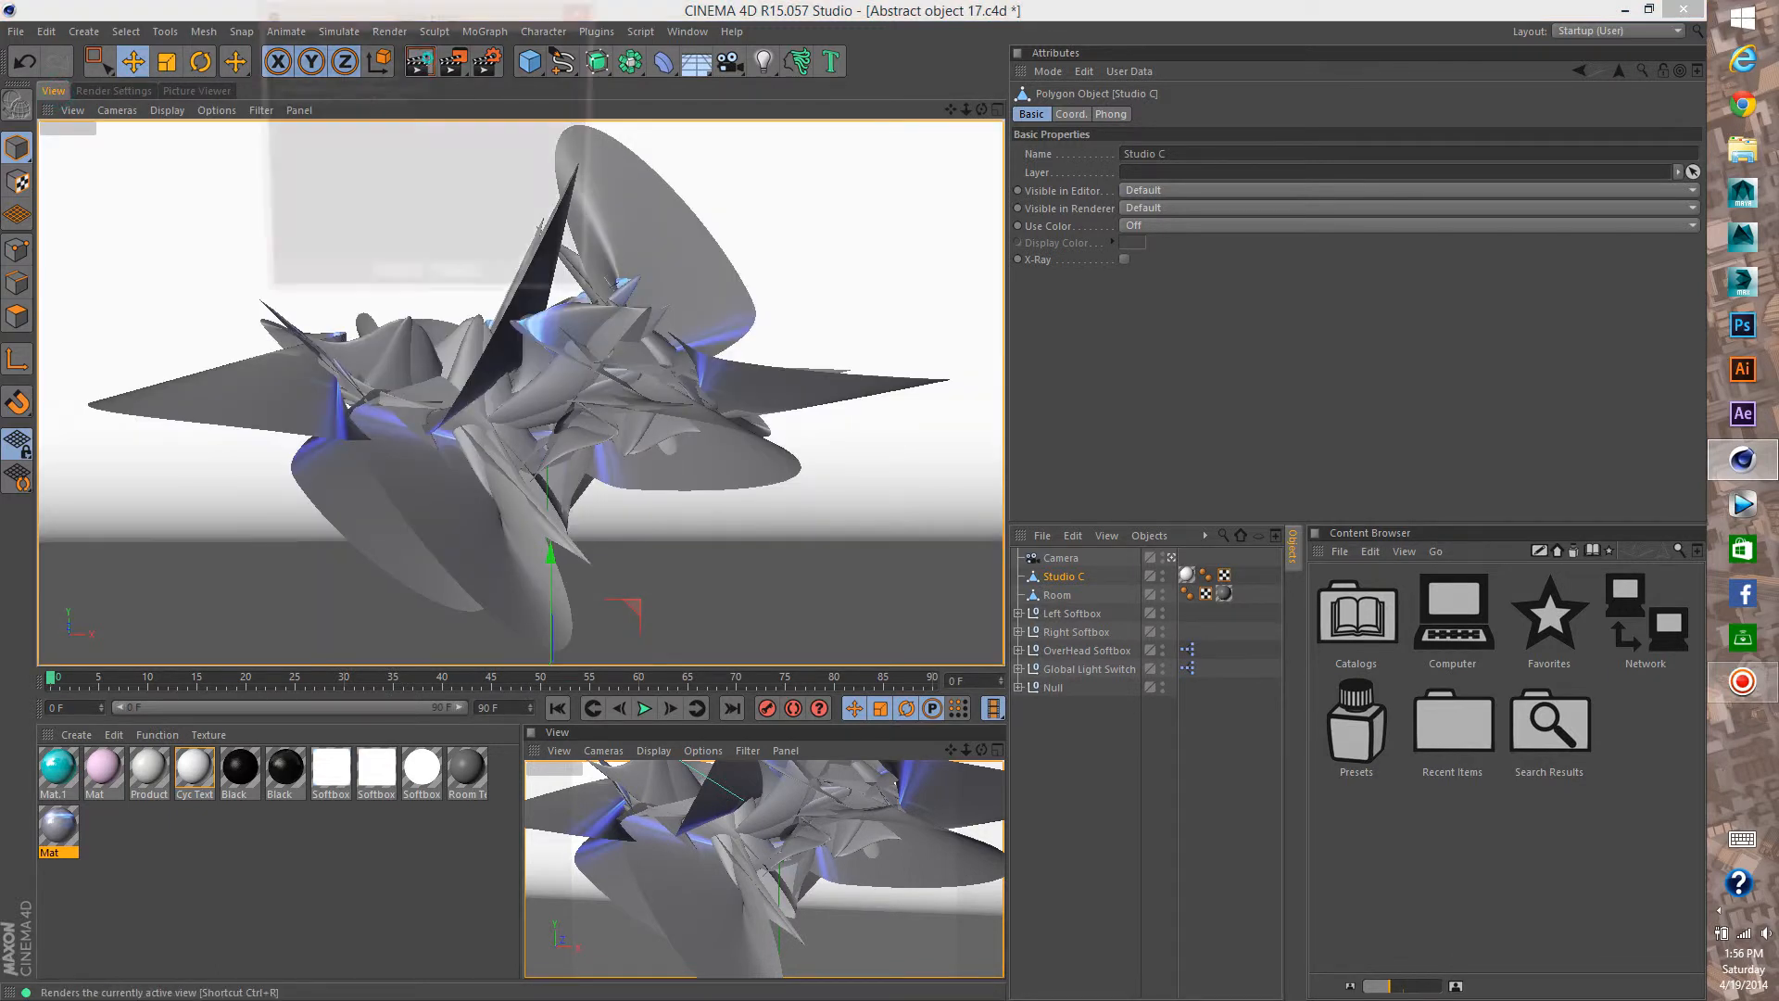
left_click(399, 289)
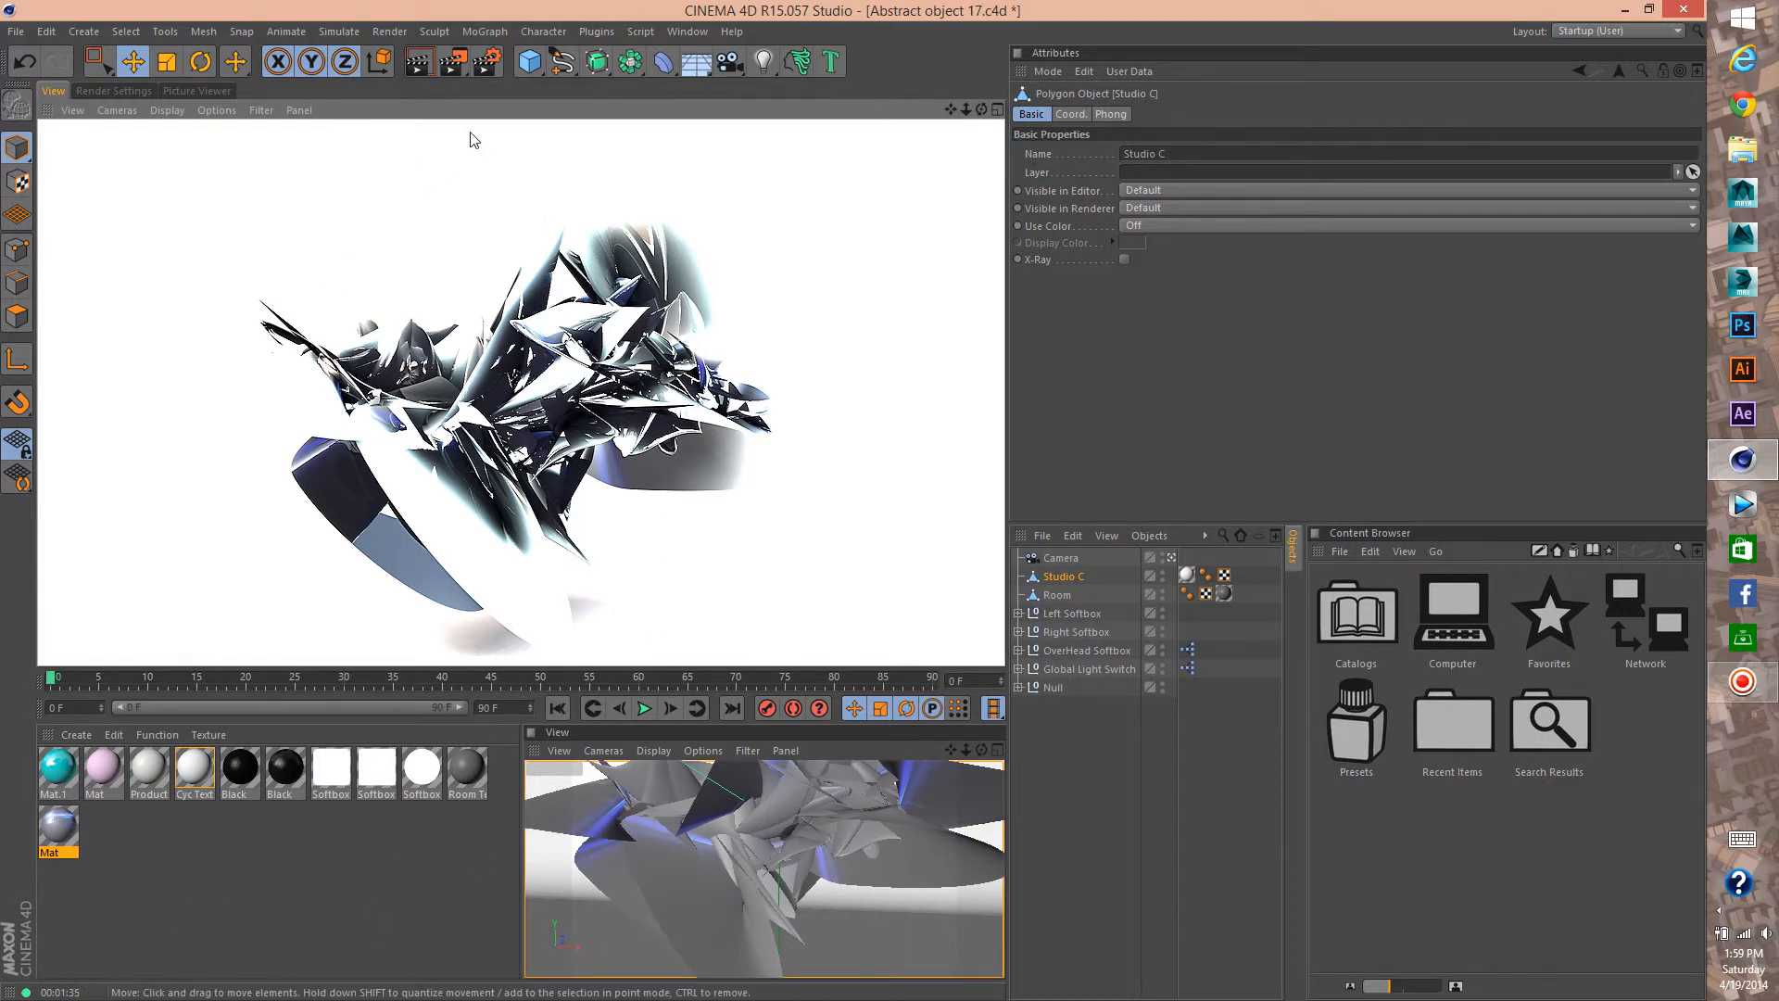
- Adjust the Global Illumination sample quality and set the secondary method to None
left_click(123, 91)
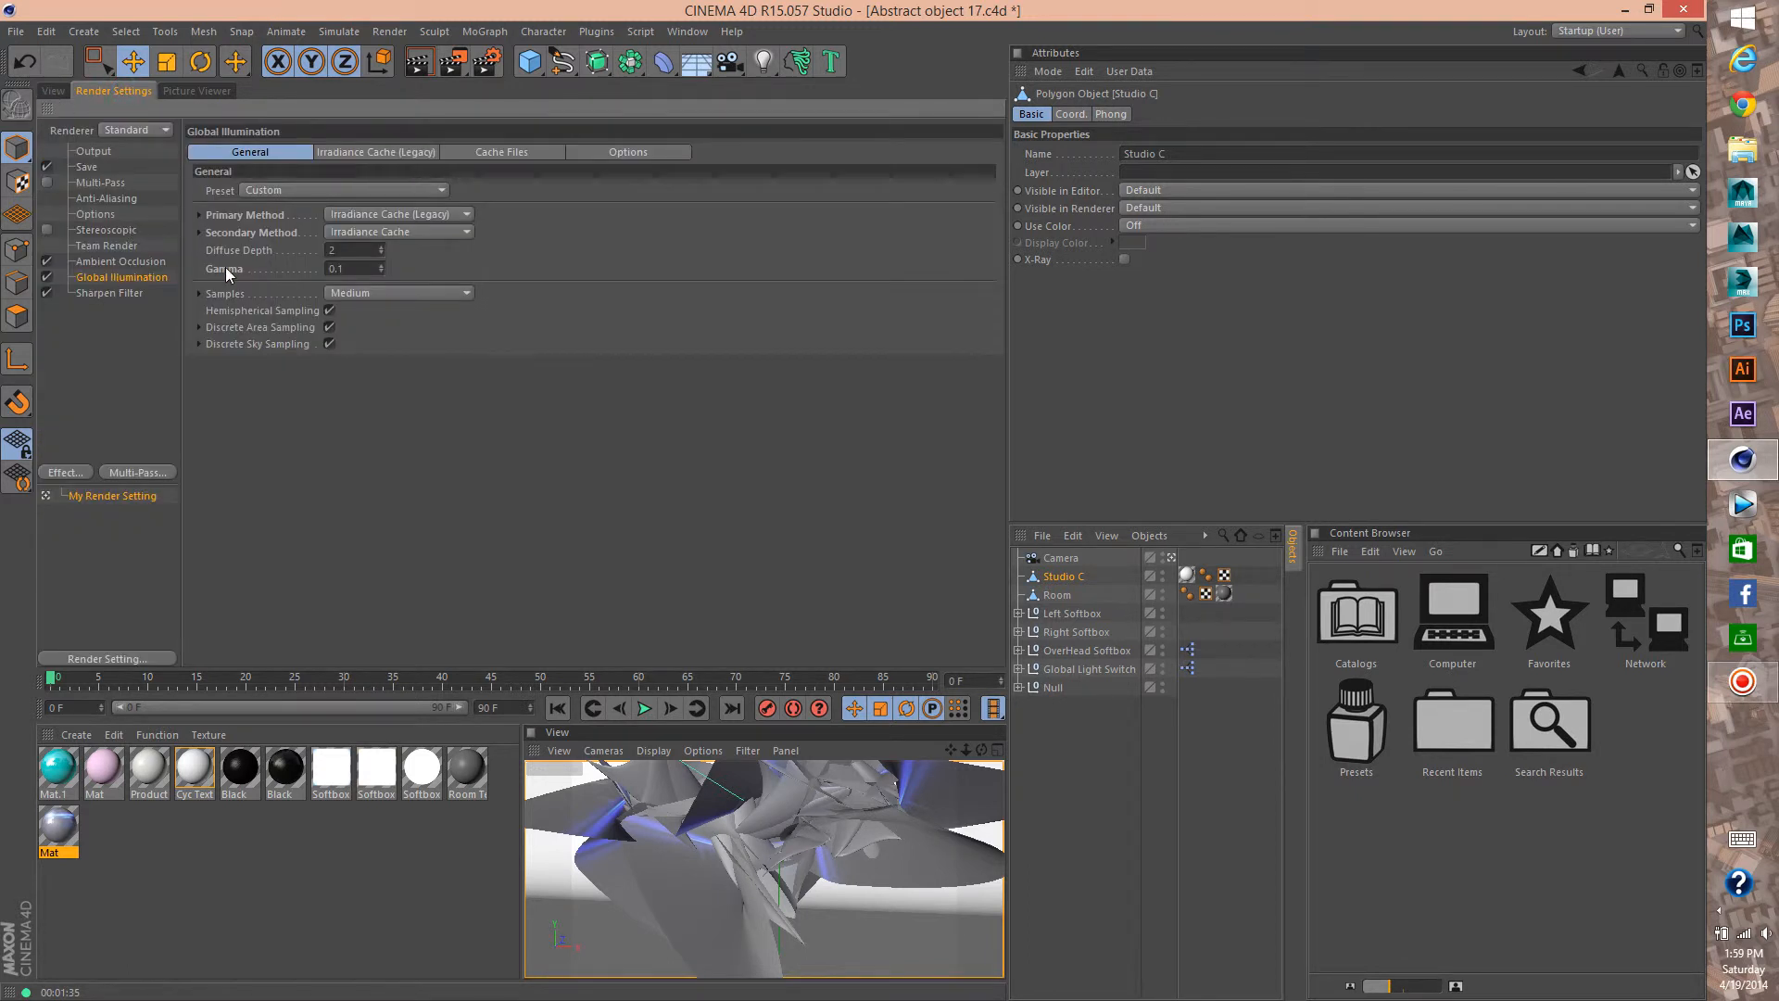
left_click(378, 292)
left_click(382, 345)
left_click(442, 232)
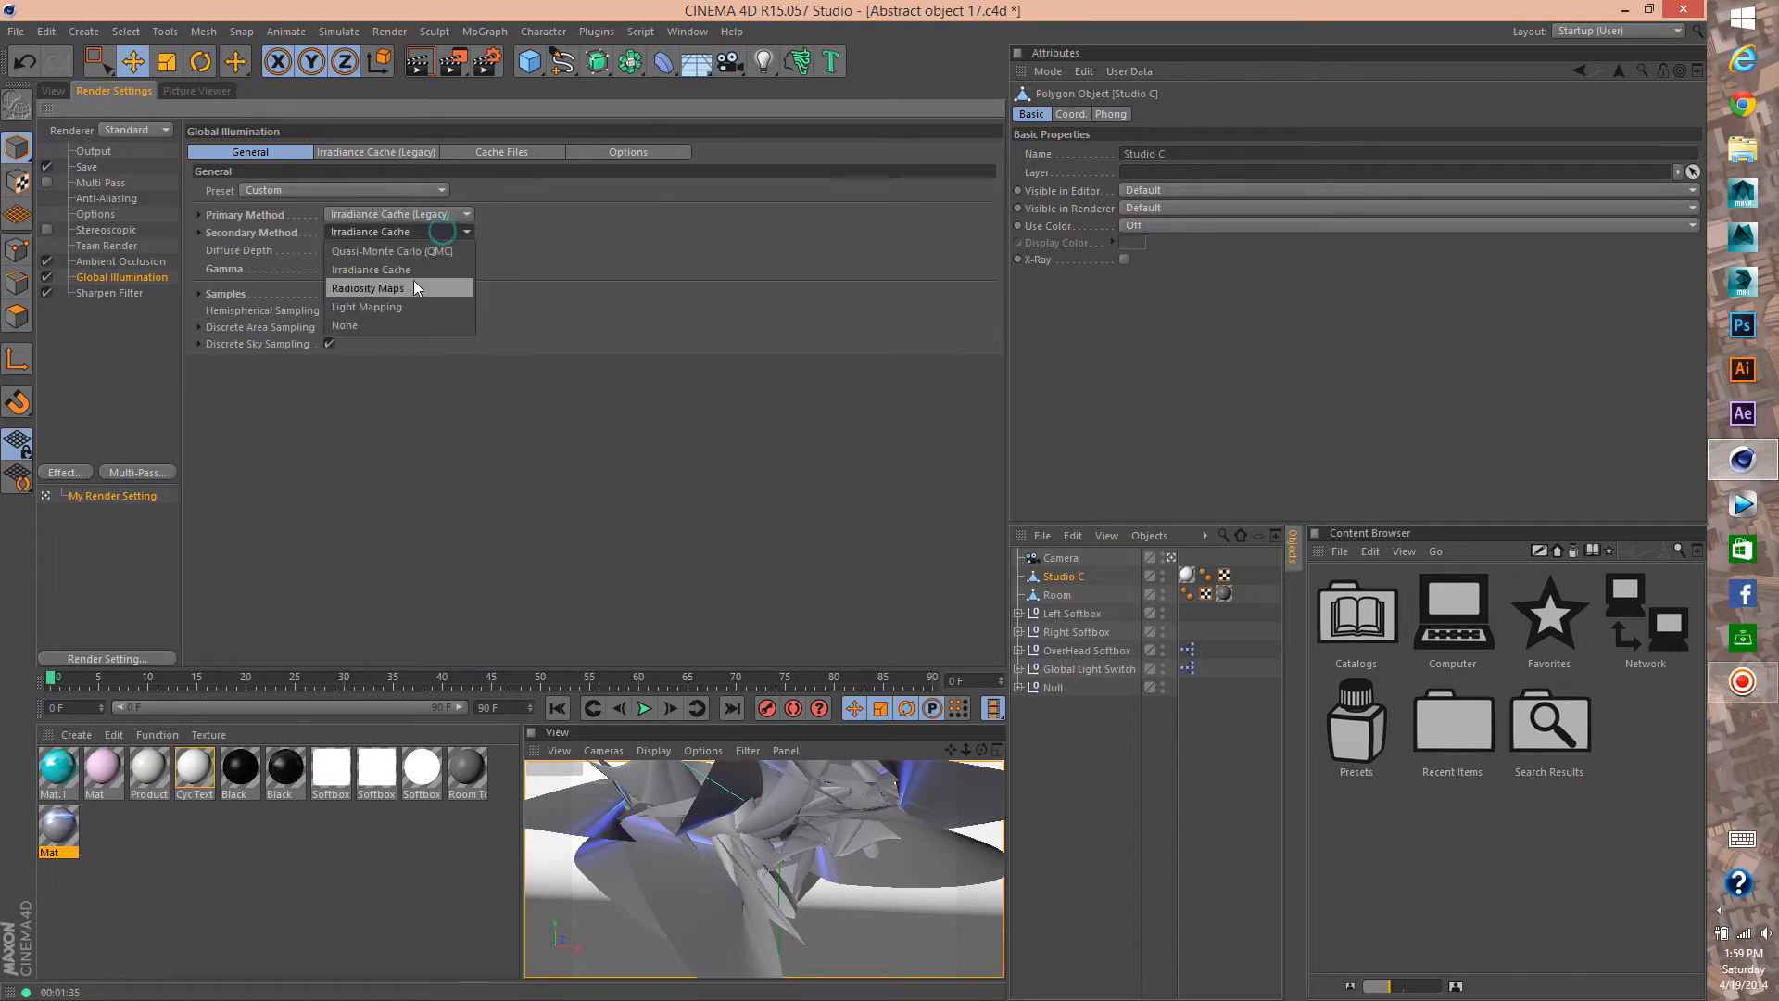
left_click(408, 325)
- Set the legacy irradiance cache's smoothing to Weak and review the cache file options
left_click(359, 152)
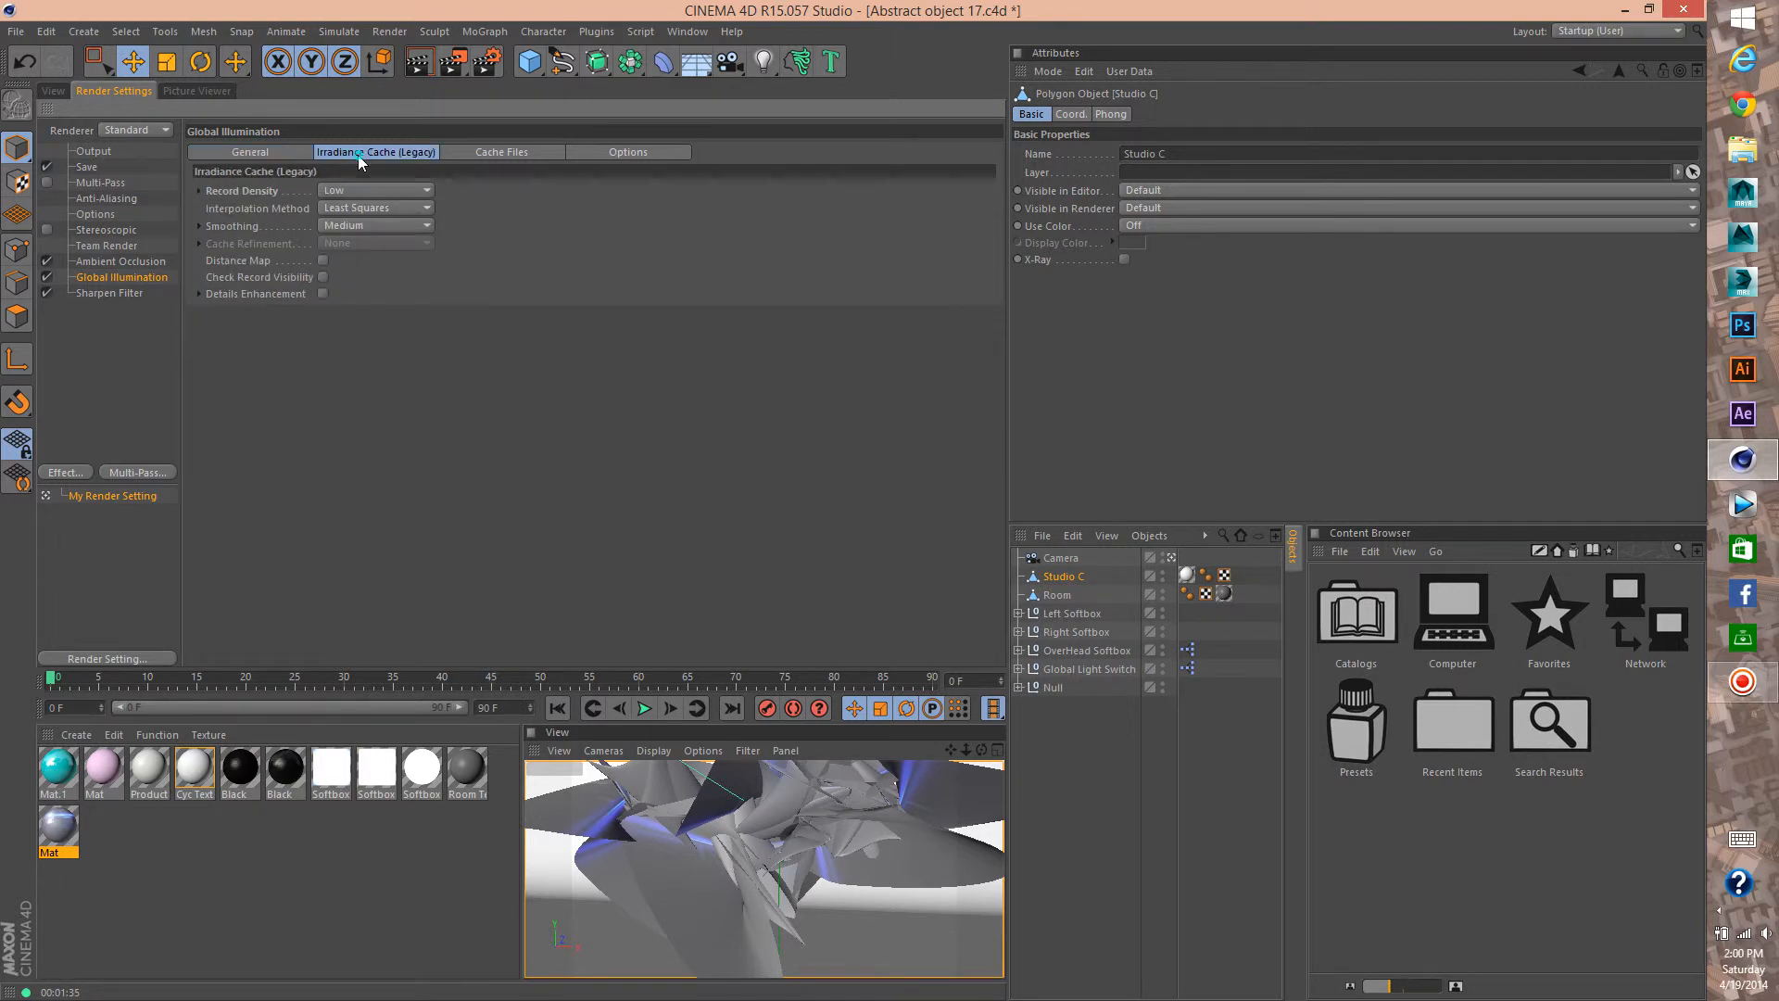
left_click(385, 225)
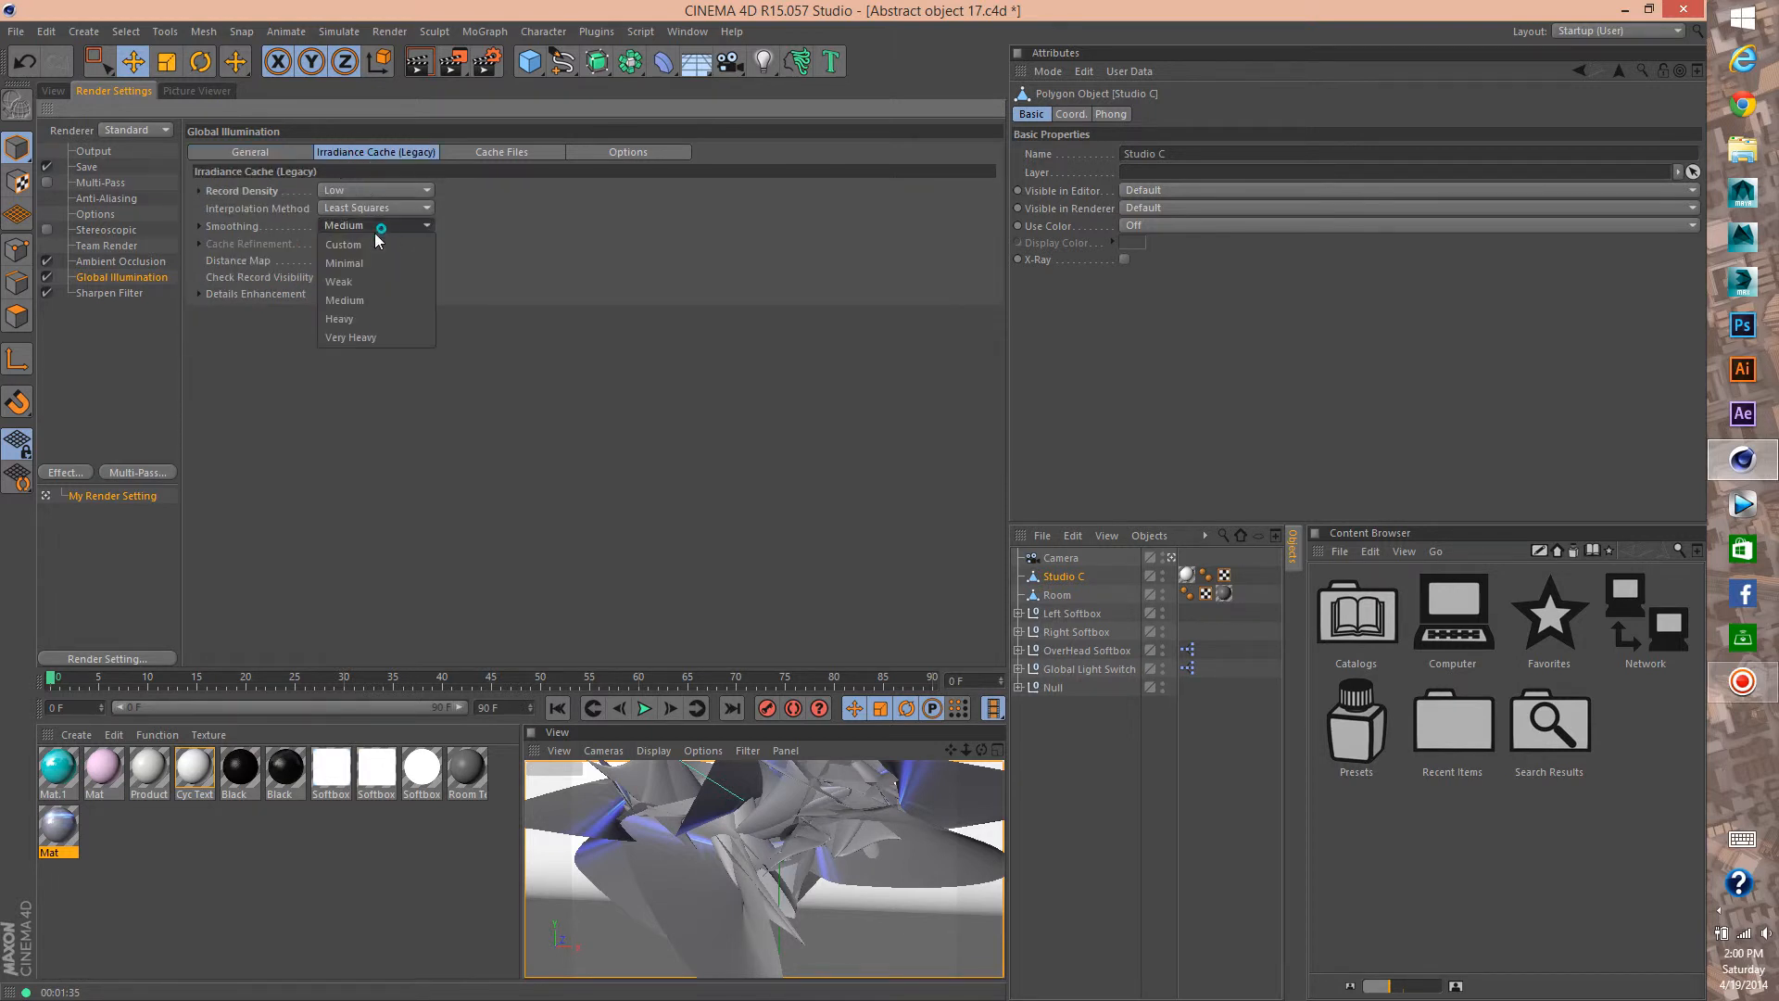
left_click(361, 279)
left_click(467, 156)
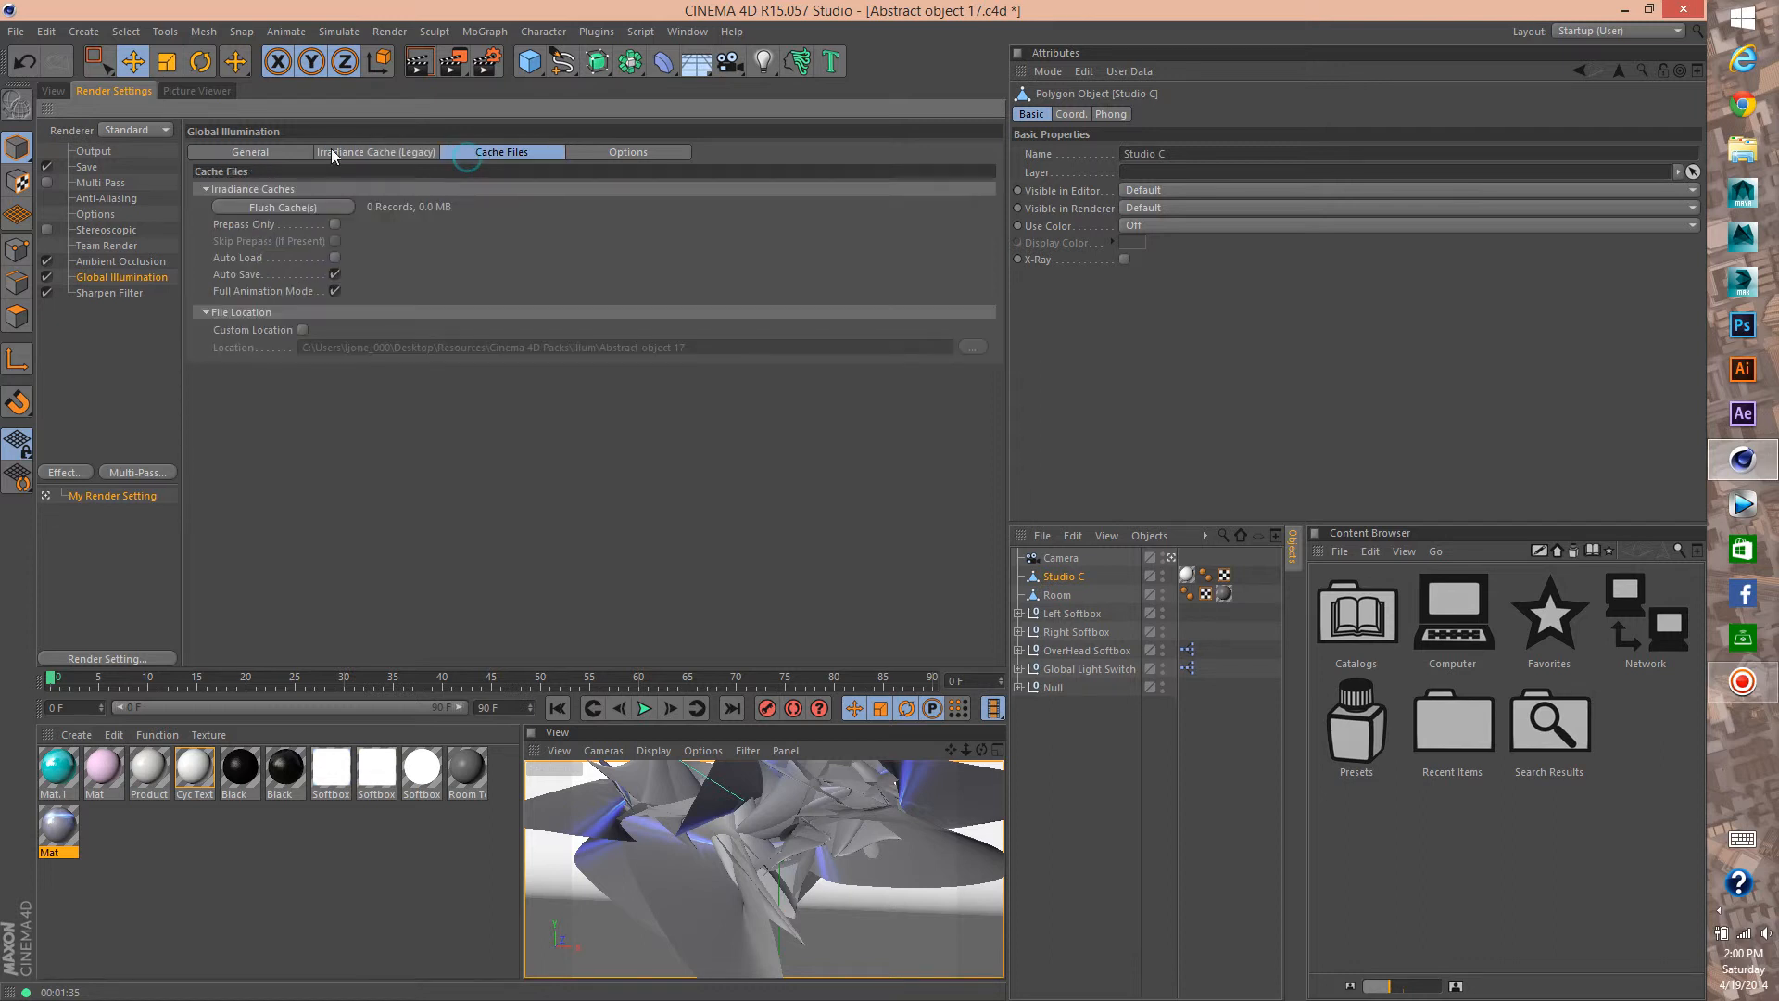
left_click(267, 152)
- Render the active view again past the asset error prompt to preview the revised Global Illumination settings
left_click(53, 90)
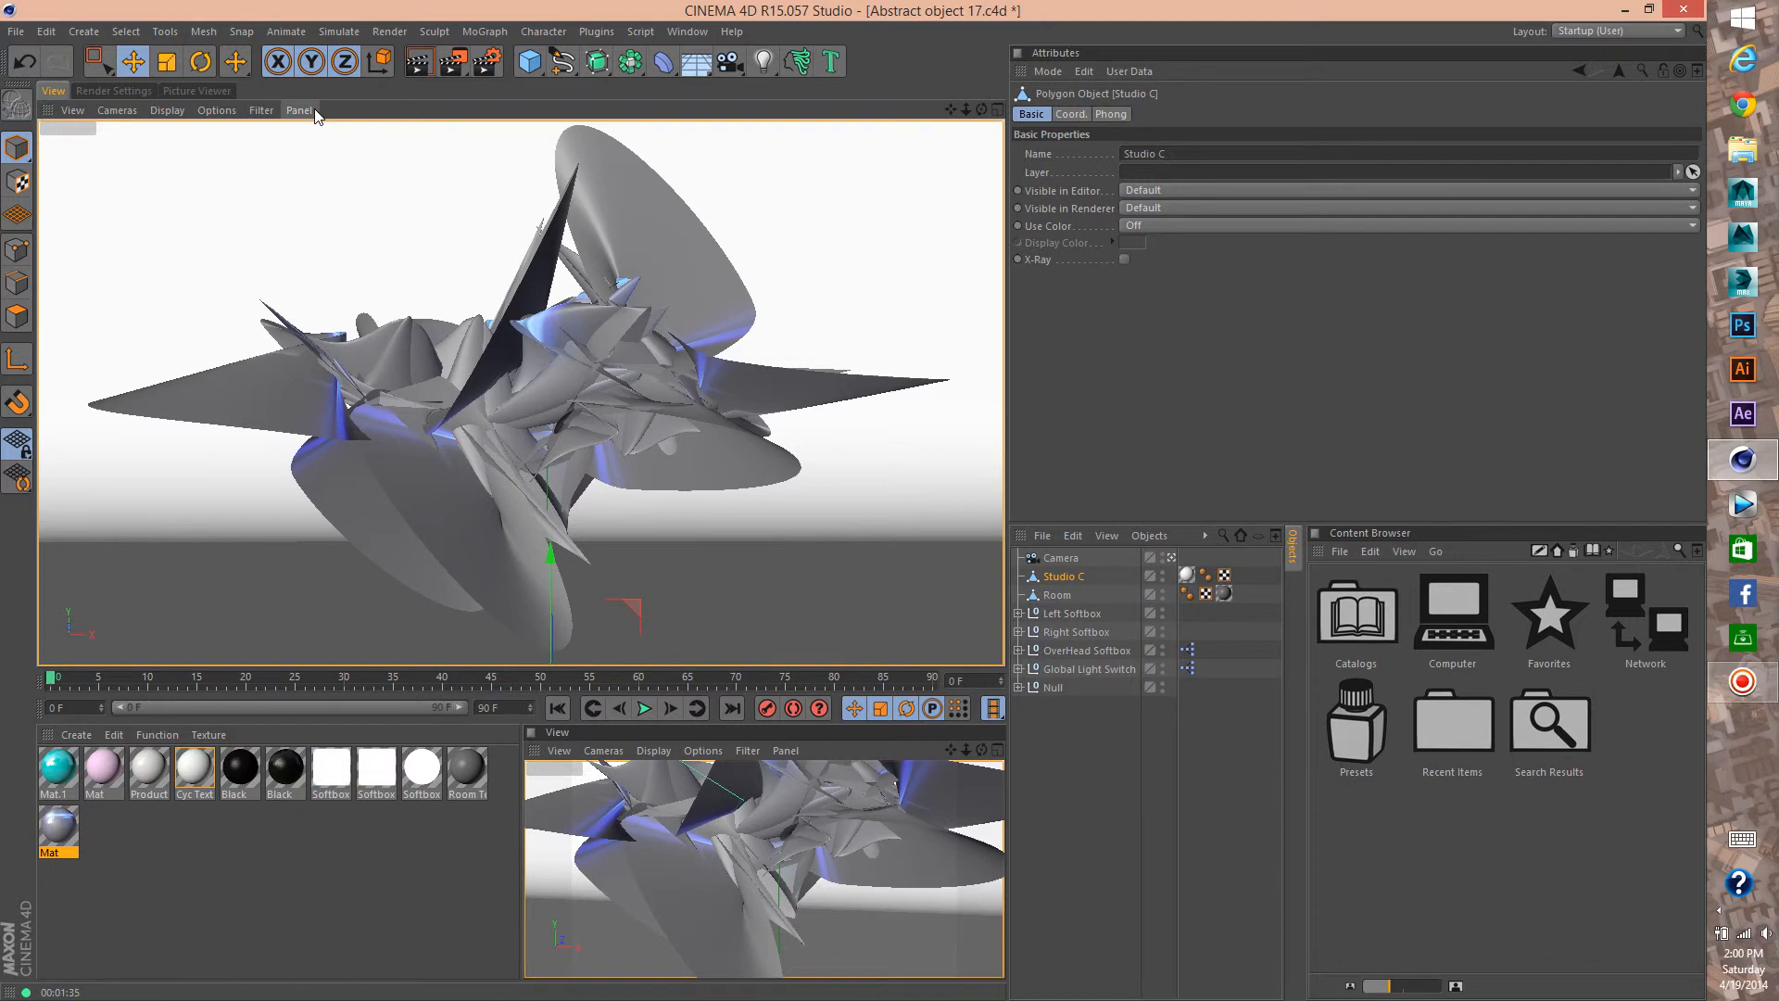
left_click(419, 61)
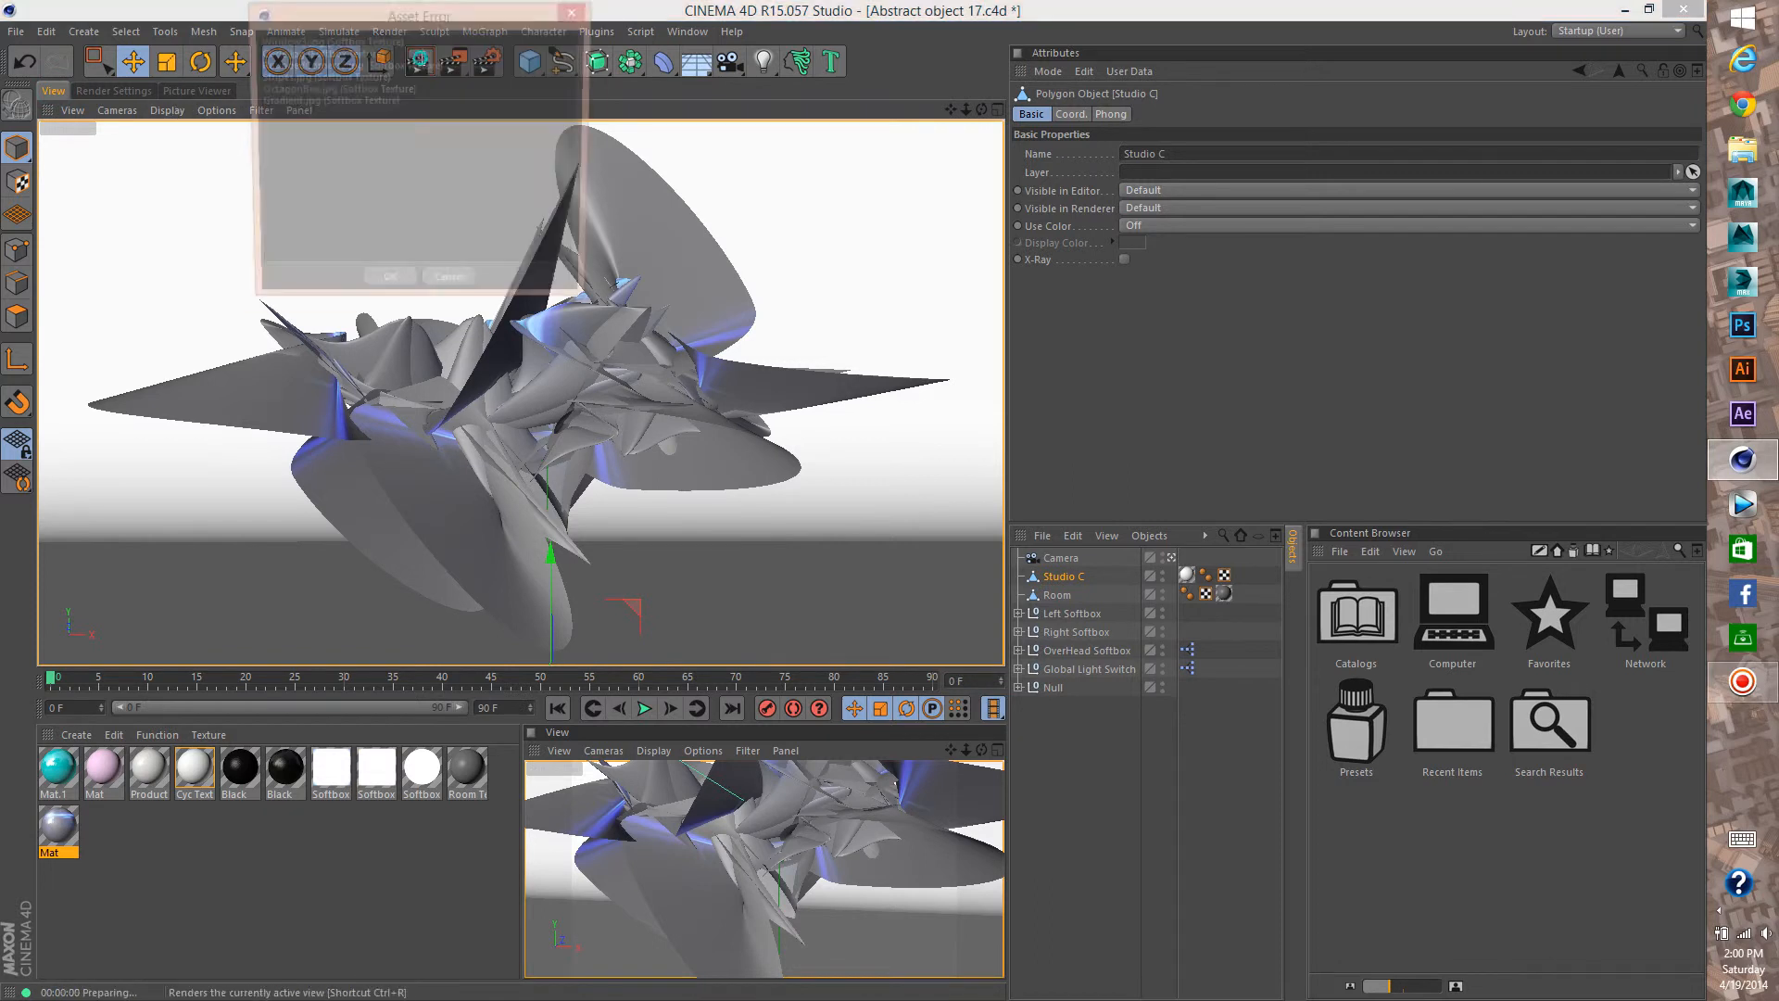
left_click(390, 276)
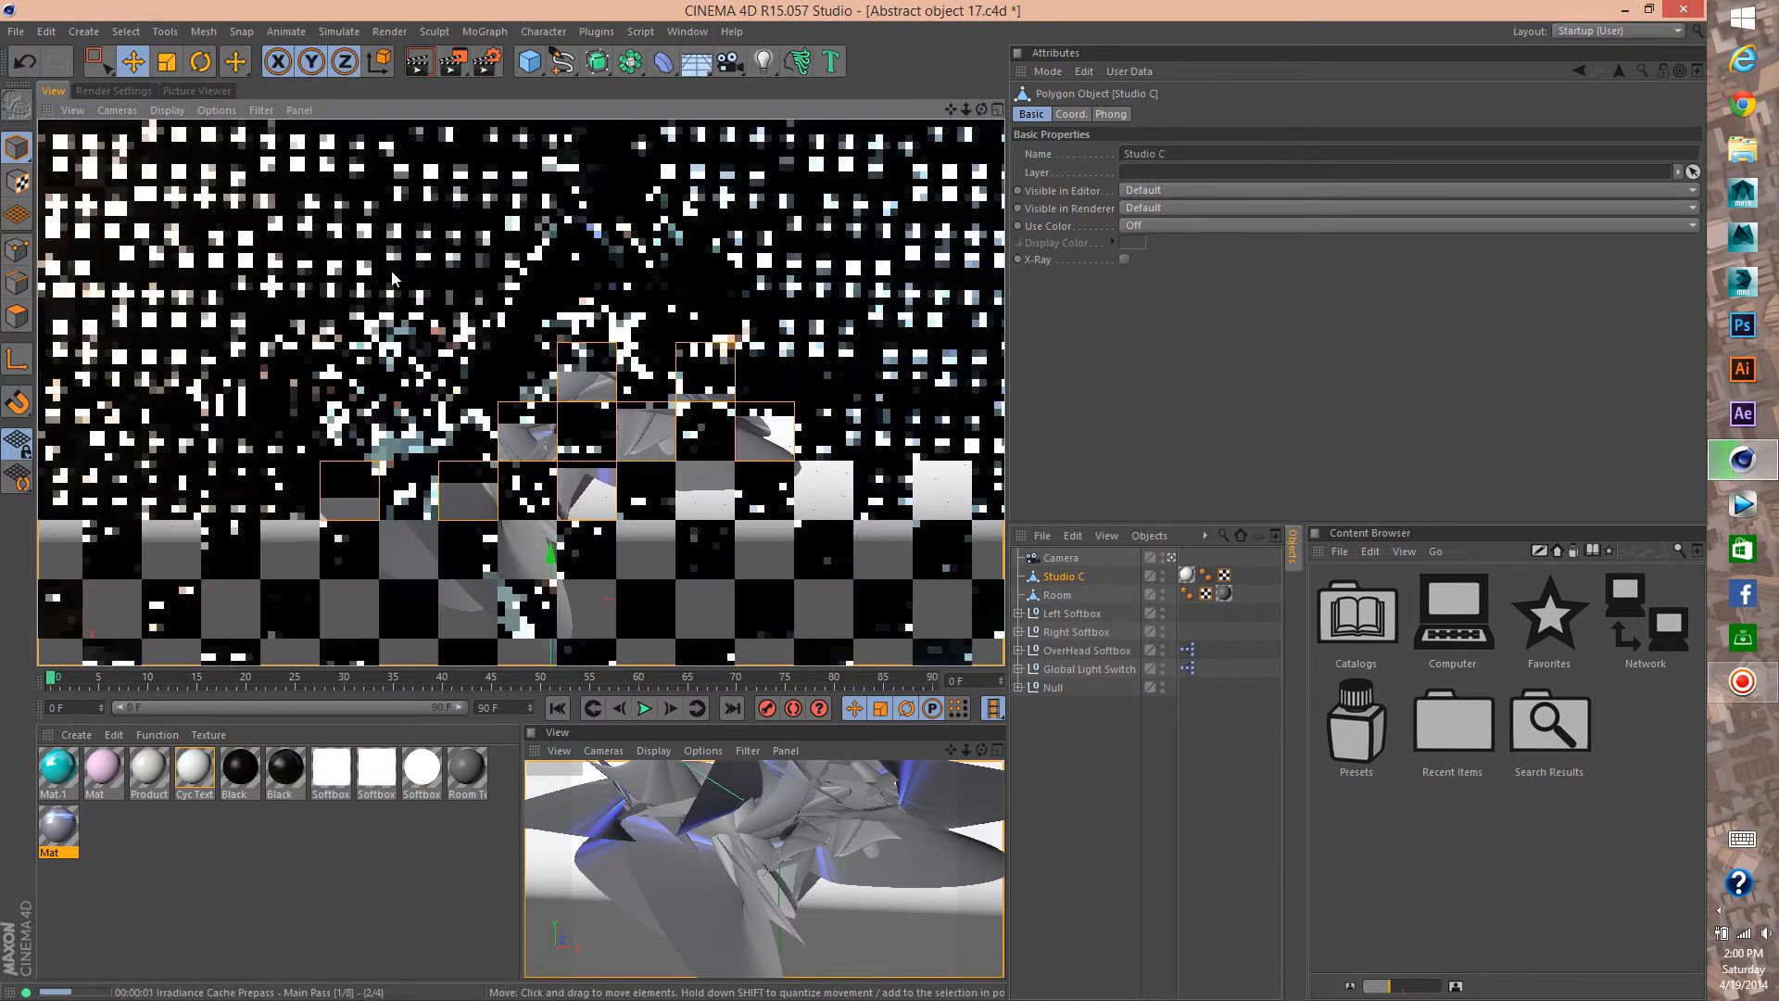